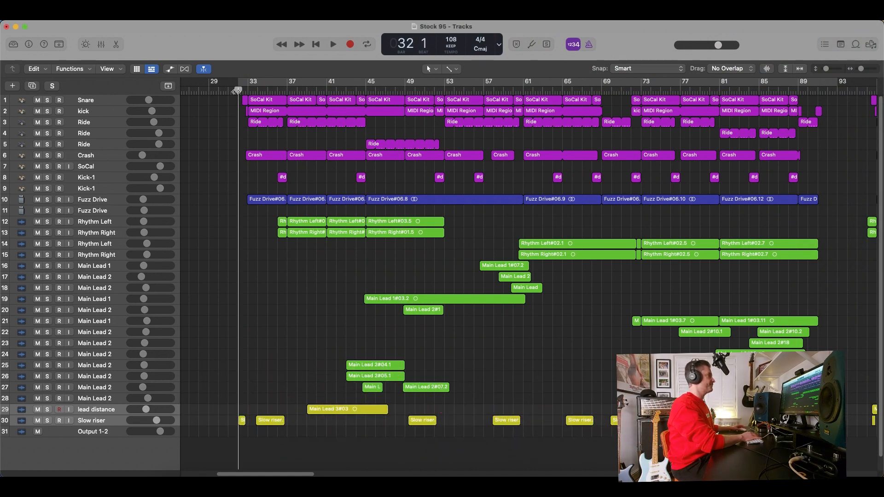
Play the full arrangement from bar 32, skipping ahead to about bar 69.
{"action": "key", "text": "space"}
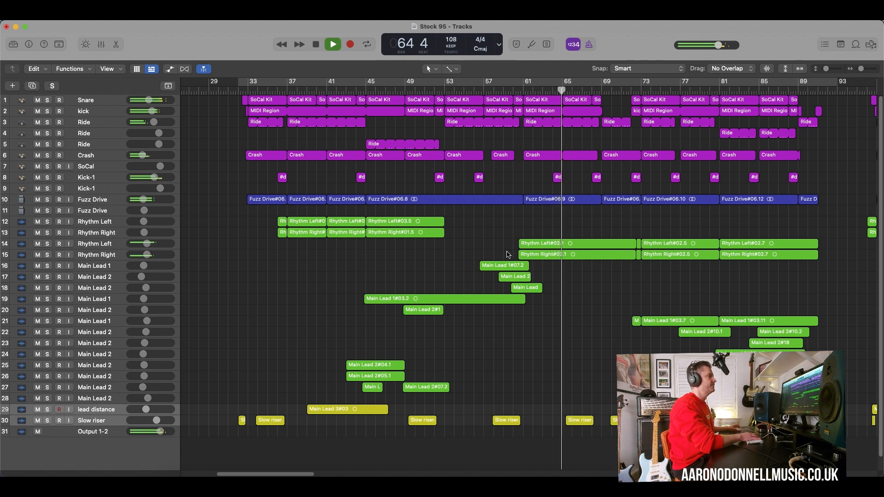
{"action": "left_click", "coordinate": [606, 91]}
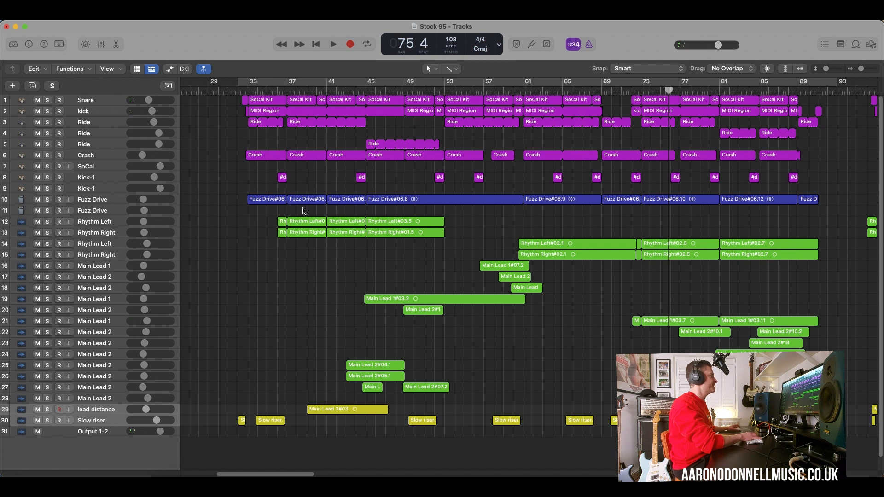
Return the playhead to bar 32 and play the opening bar with all tracks.
{"action": "left_click", "coordinate": [239, 91]}
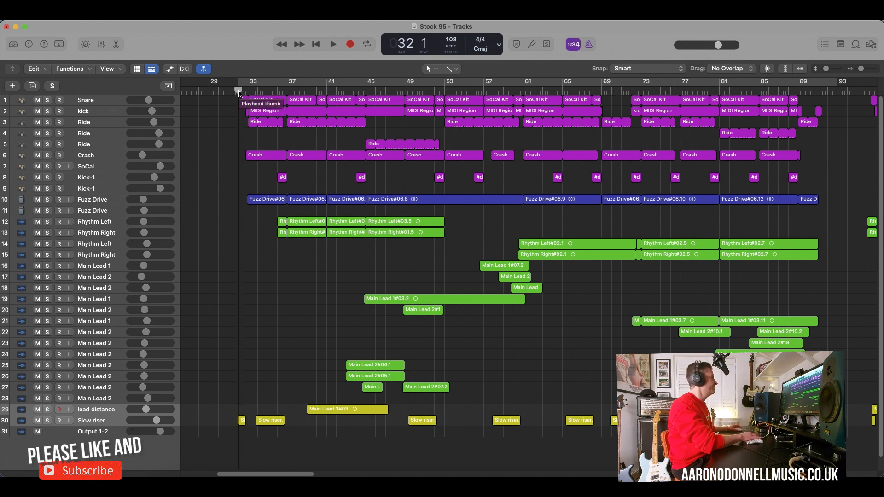
{"action": "left_click_drag", "start_coordinate": [861, 69], "coordinate": [863, 69]}
{"action": "key", "text": "space"}
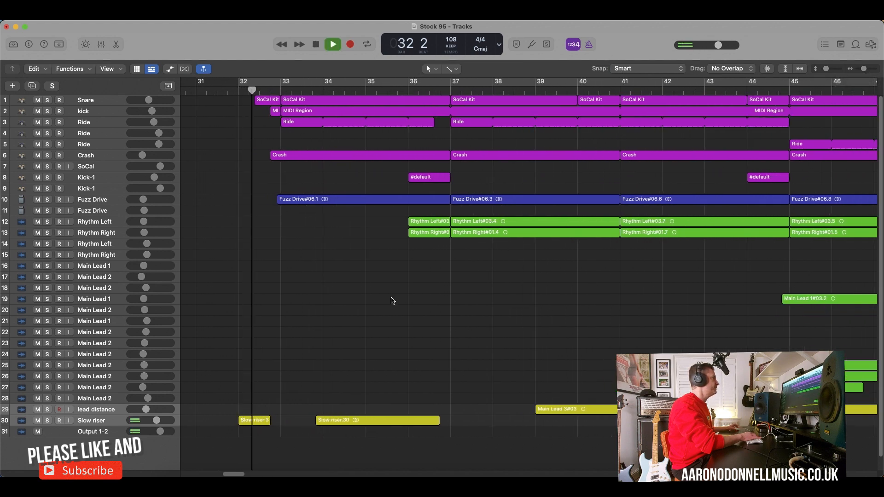
{"action": "key", "text": "space"}
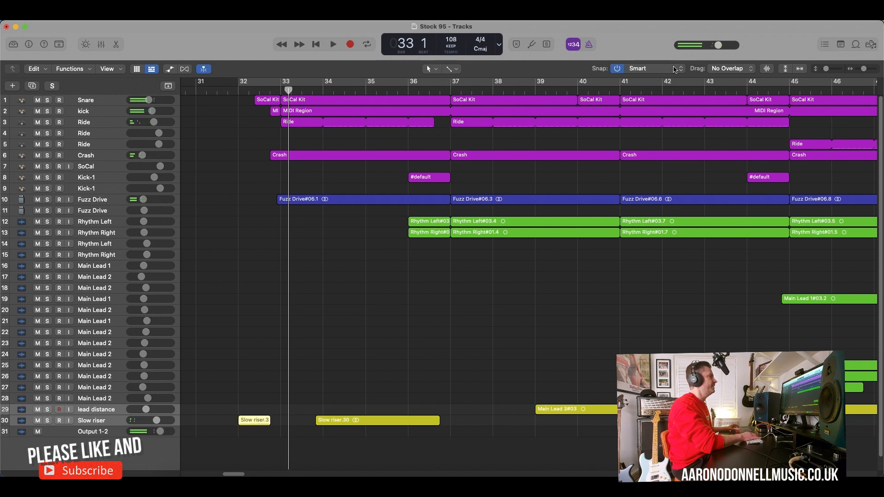
Solo the Slow riser track and play it from just before bar 32 to bar 37.
{"action": "left_click_drag", "start_coordinate": [827, 70], "coordinate": [833, 84]}
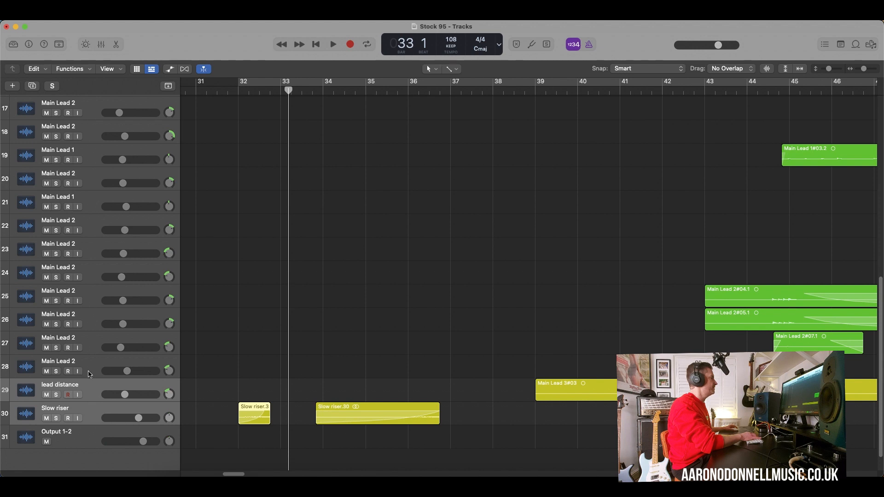
{"action": "left_click", "coordinate": [68, 419]}
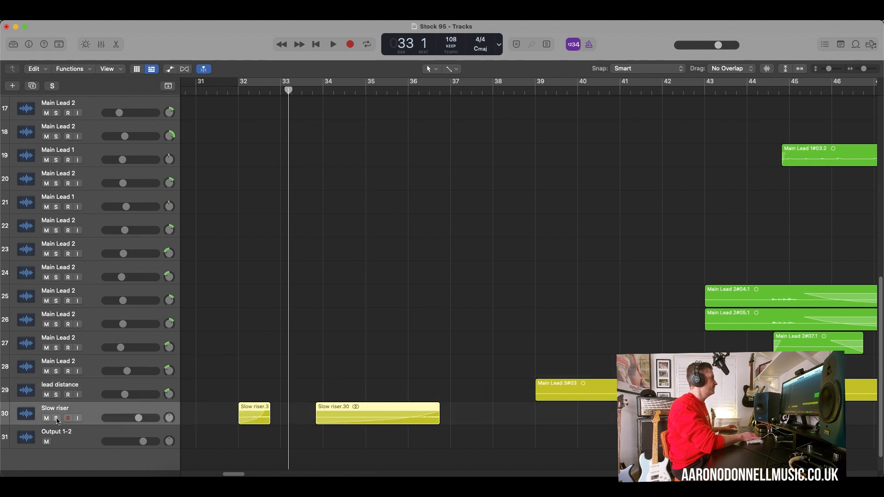
{"action": "left_click", "coordinate": [56, 419]}
{"action": "left_click", "coordinate": [220, 94]}
{"action": "key", "text": "space"}
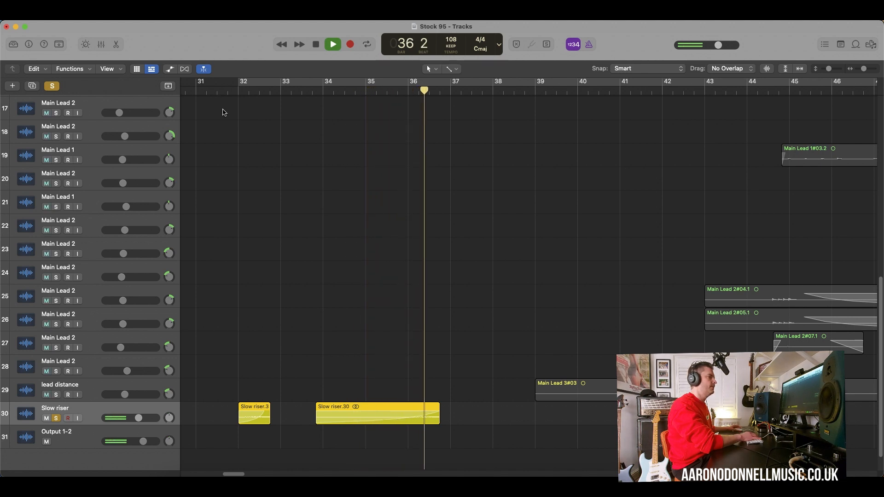
{"action": "key", "text": "space"}
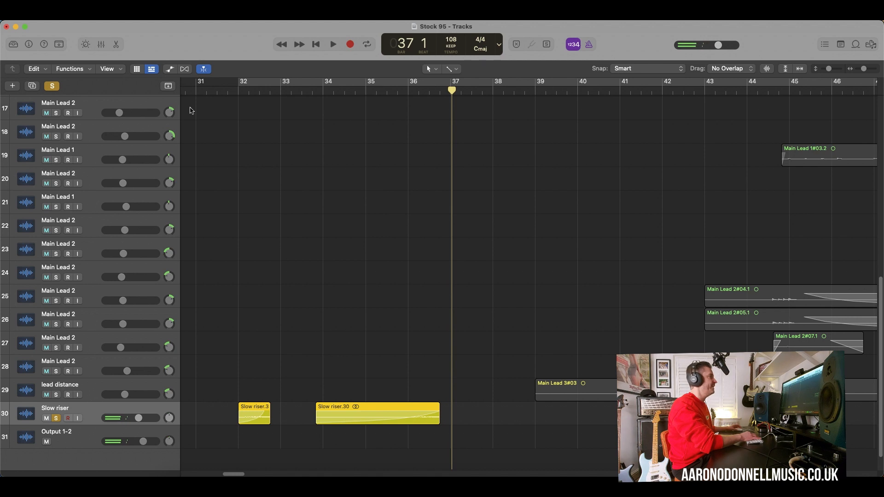
Turn off the solo and play the intro with all tracks from just before bar 32 to bar 37.
{"action": "left_click", "coordinate": [52, 86]}
{"action": "left_click", "coordinate": [227, 94]}
{"action": "key", "text": "space"}
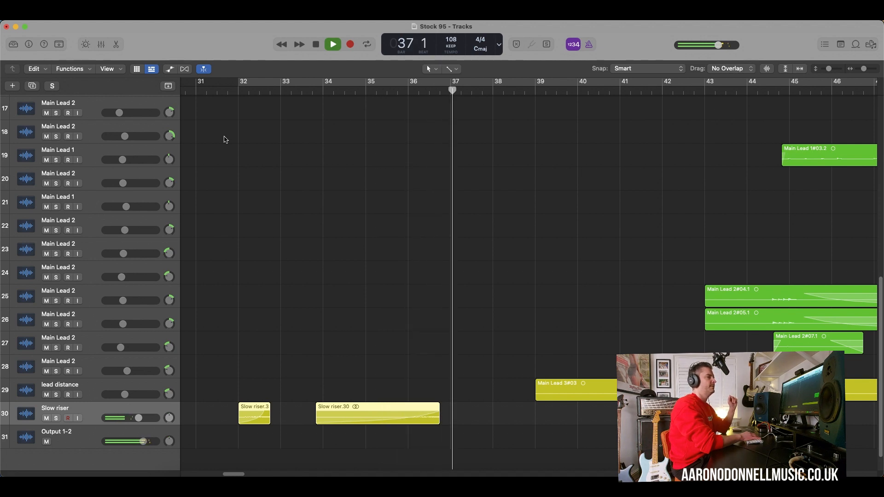
{"action": "key", "text": "space"}
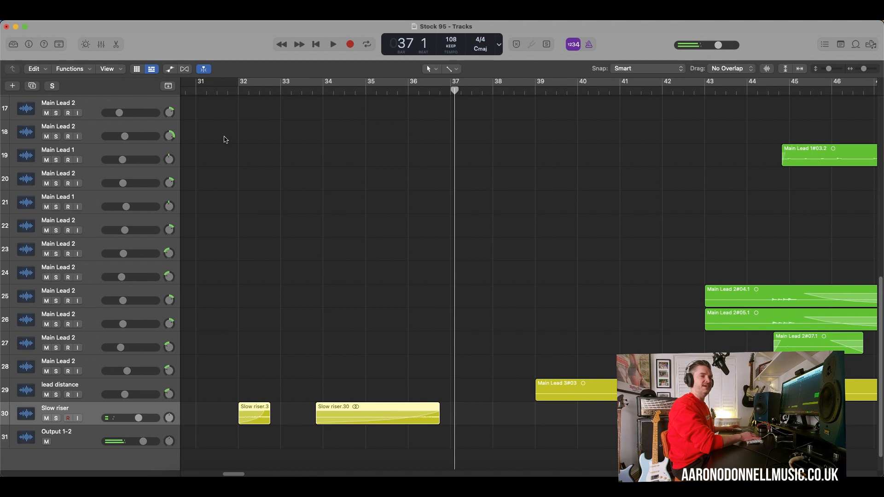
Solo the Fuzz Drive bass on track 10 and place the playhead at bar 33.
{"action": "scroll", "coordinate": [226, 140], "scroll_direction": "up", "scroll_amount": 10}
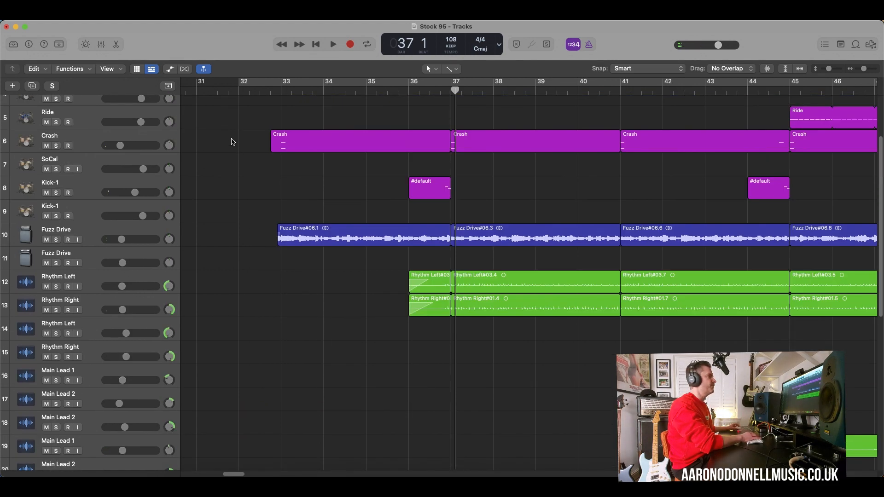
{"action": "left_click_drag", "start_coordinate": [829, 70], "coordinate": [825, 75]}
{"action": "scroll", "coordinate": [766, 115], "scroll_direction": "up", "scroll_amount": 3}
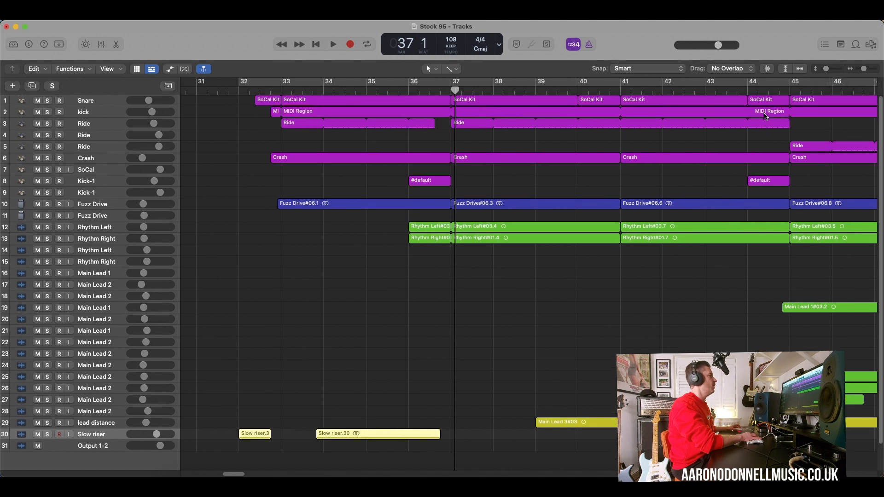
{"action": "scroll", "coordinate": [759, 120], "scroll_direction": "right", "scroll_amount": 1}
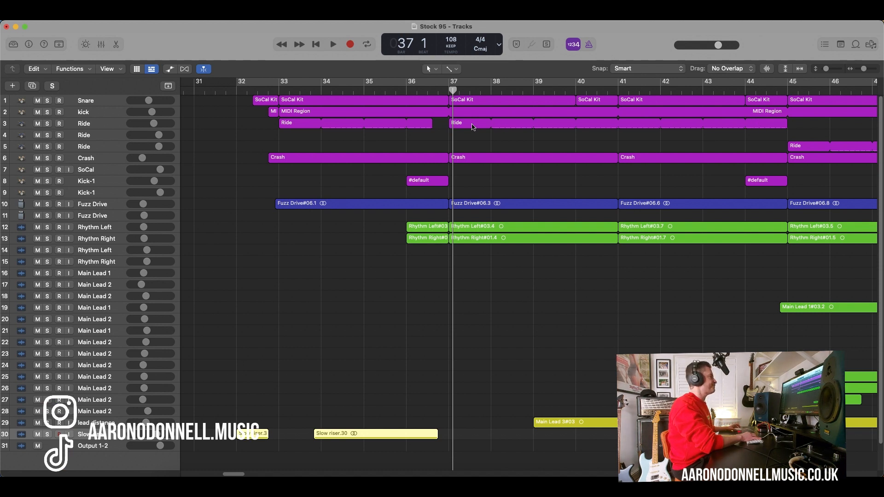
{"action": "left_click", "coordinate": [119, 206]}
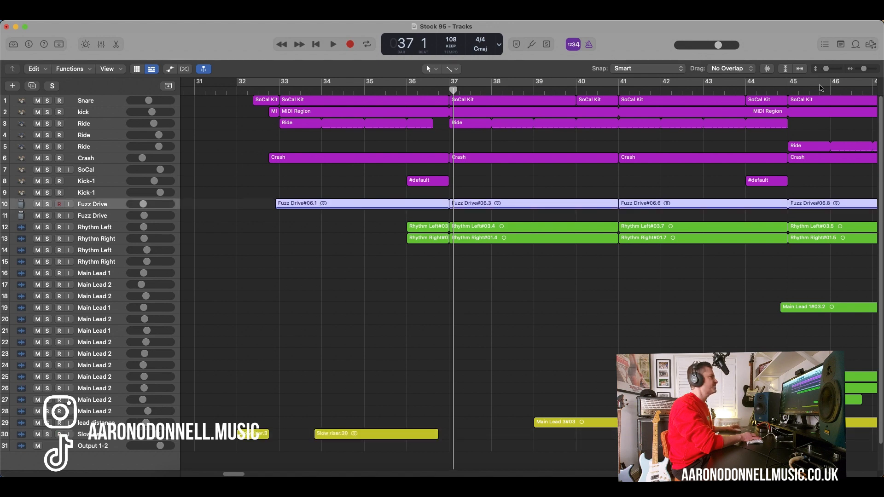
{"action": "left_click_drag", "start_coordinate": [826, 70], "coordinate": [834, 87]}
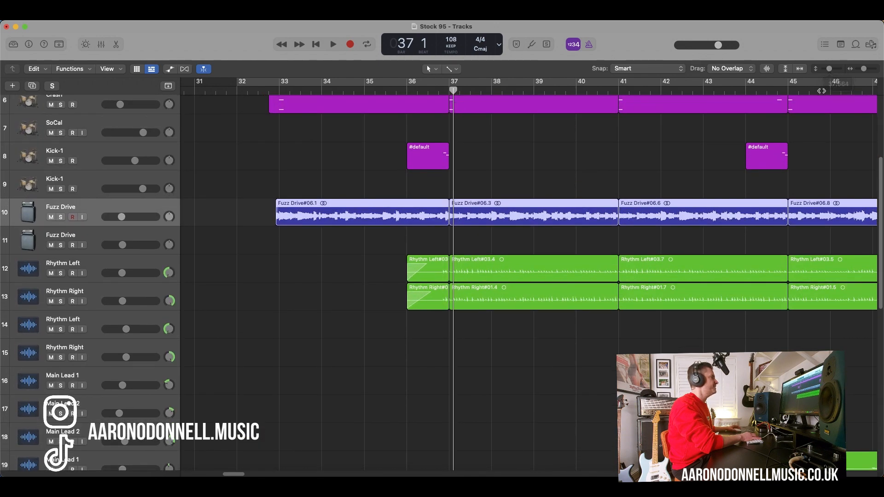
{"action": "scroll", "coordinate": [567, 221], "scroll_direction": "right", "scroll_amount": 5}
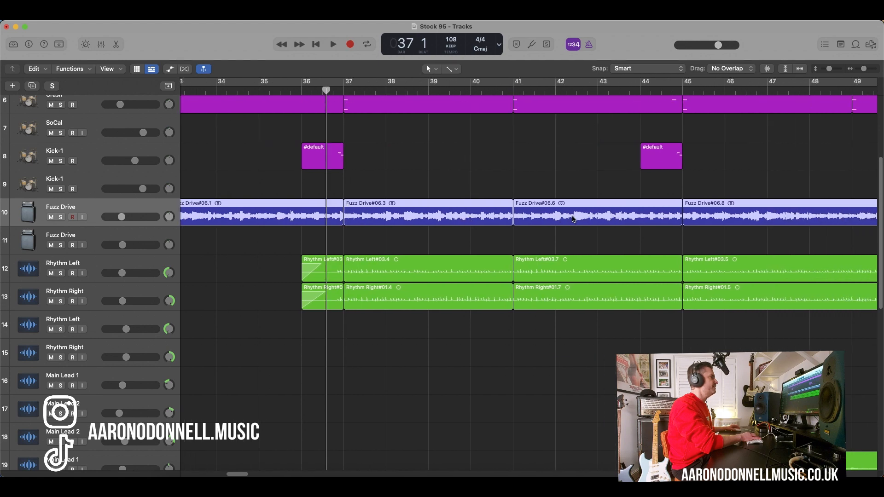
{"action": "scroll", "coordinate": [321, 222], "scroll_direction": "left", "scroll_amount": 8}
{"action": "left_click", "coordinate": [61, 217]}
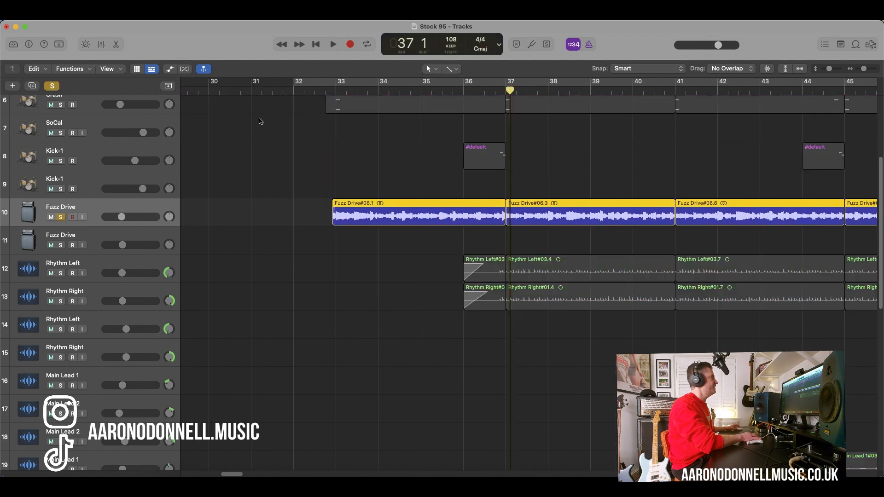
{"action": "left_click", "coordinate": [336, 92]}
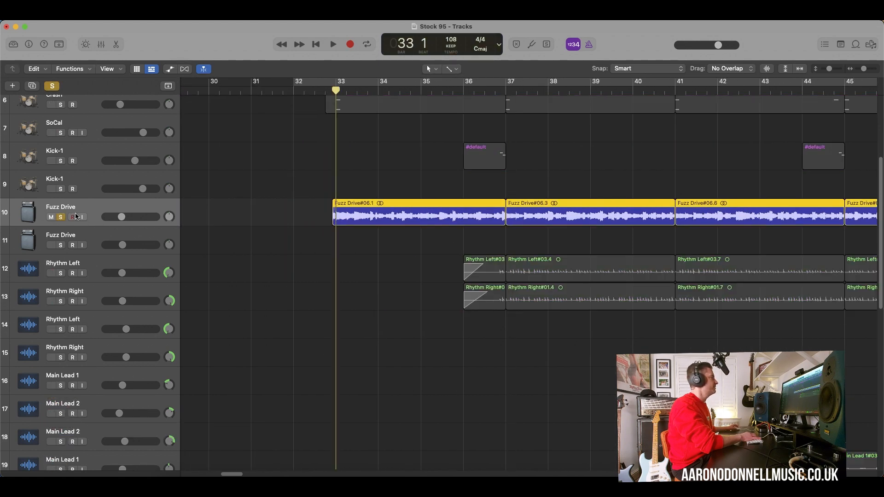
Show the Fuzz Drive track's channel strip with the region settings collapsed, and view its Bass Amp Designer plug-in.
{"action": "left_click", "coordinate": [13, 45]}
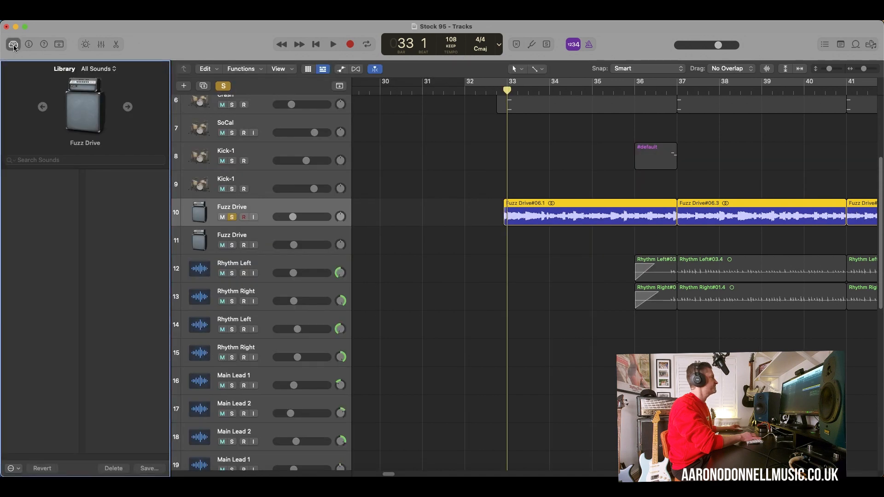
{"action": "left_click", "coordinate": [13, 46]}
{"action": "left_click", "coordinate": [29, 45]}
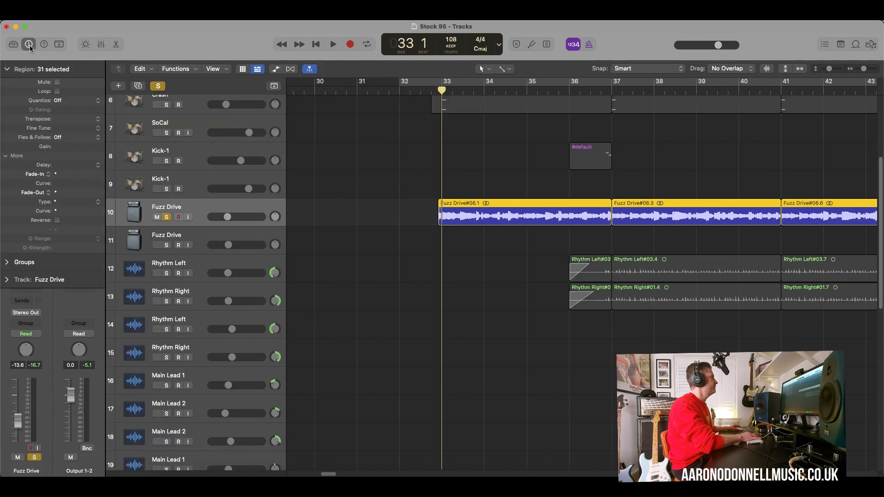
{"action": "left_click", "coordinate": [7, 70]}
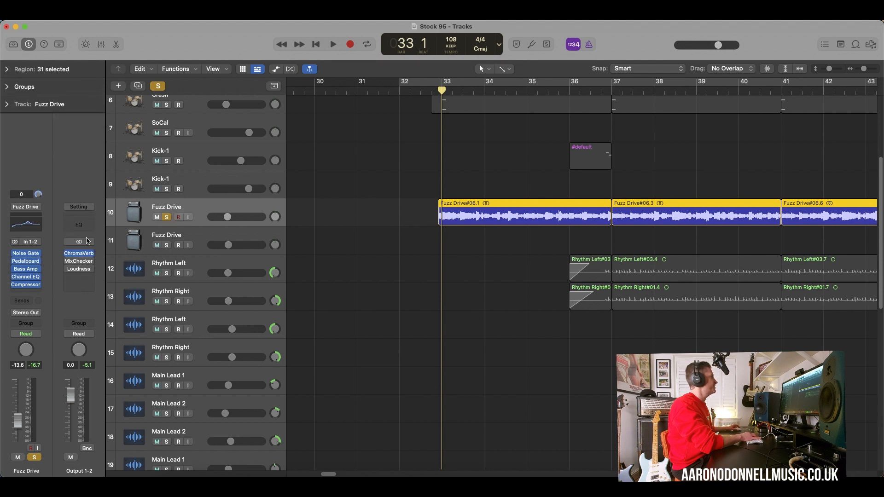
{"action": "left_click", "coordinate": [26, 270]}
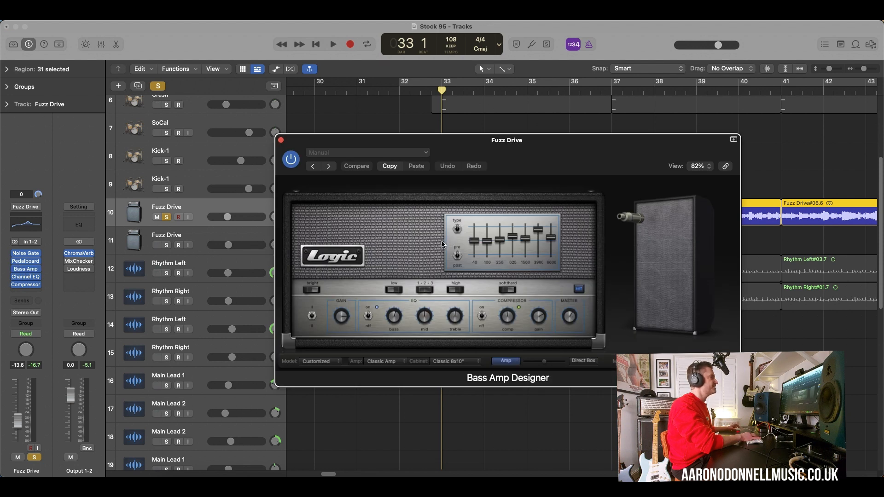
{"action": "left_click", "coordinate": [281, 140]}
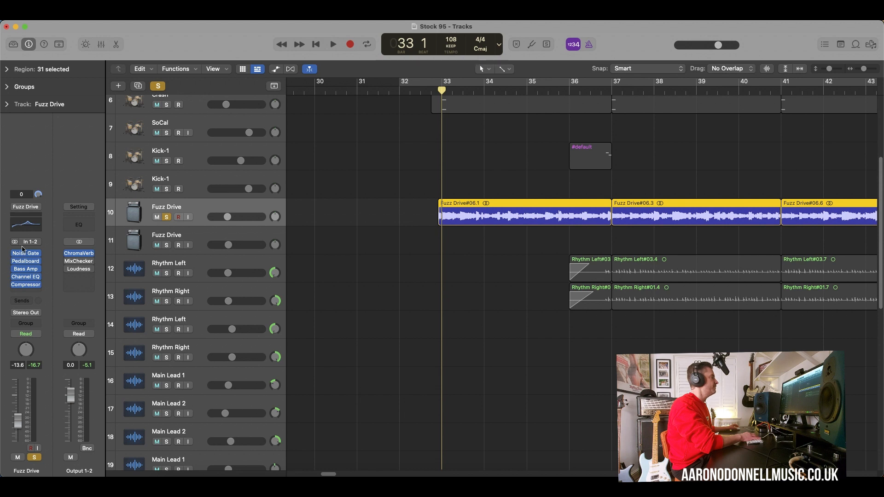
Play the soloed Fuzz Drive bass from bar 33 to bar 37.
{"action": "scroll", "coordinate": [384, 238], "scroll_direction": "right", "scroll_amount": 1}
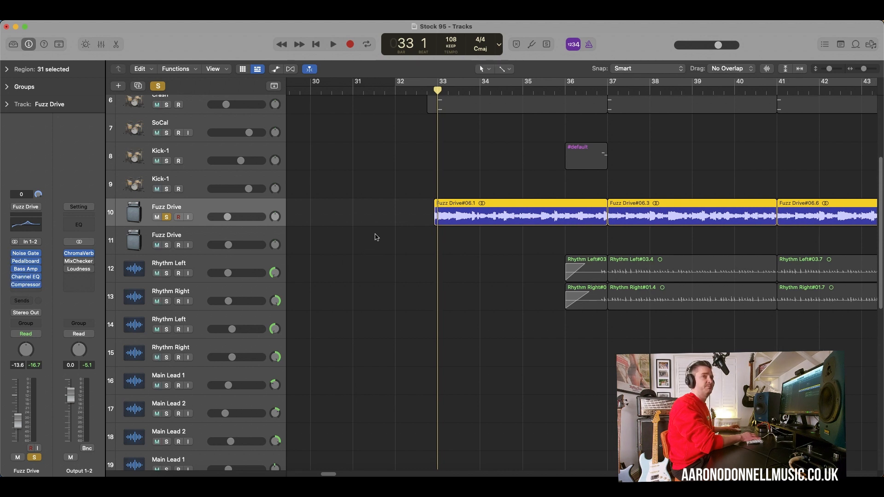
{"action": "key", "text": "space"}
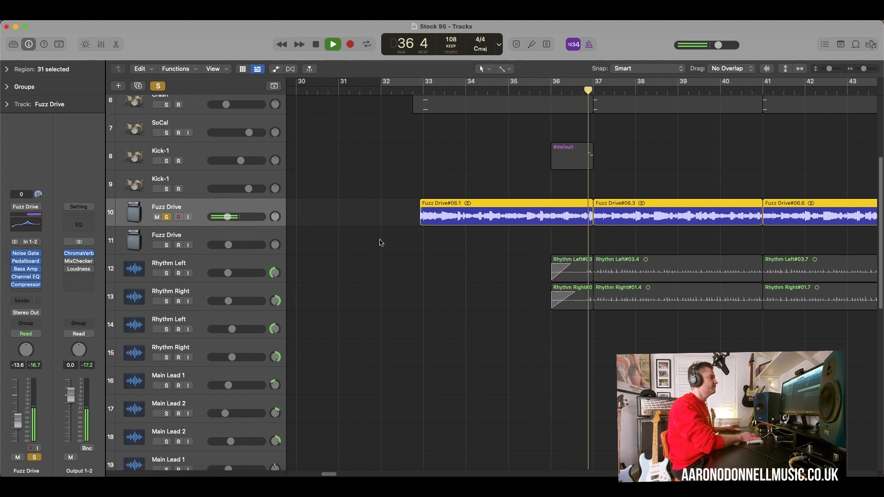
{"action": "key", "text": "space"}
Clear the bass solo and play the full mix from bar 32 beat 2 to bar 37.
{"action": "scroll", "coordinate": [381, 243], "scroll_direction": "up", "scroll_amount": 5}
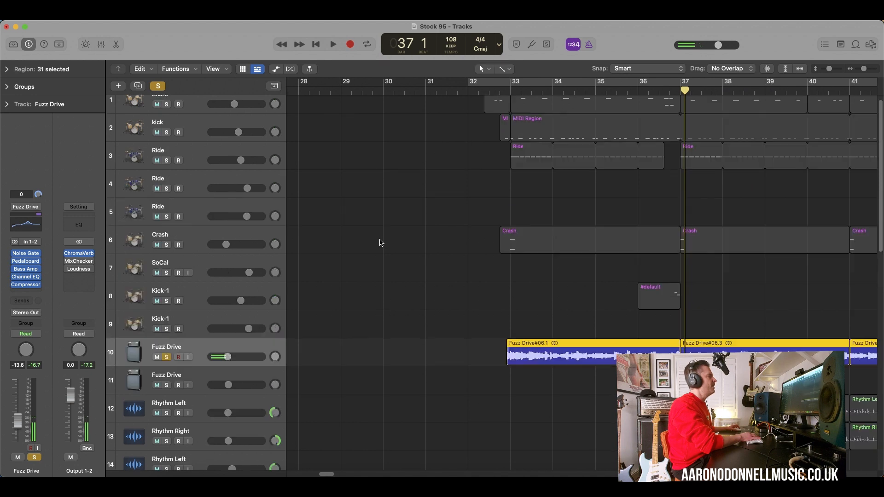
{"action": "left_click", "coordinate": [159, 86]}
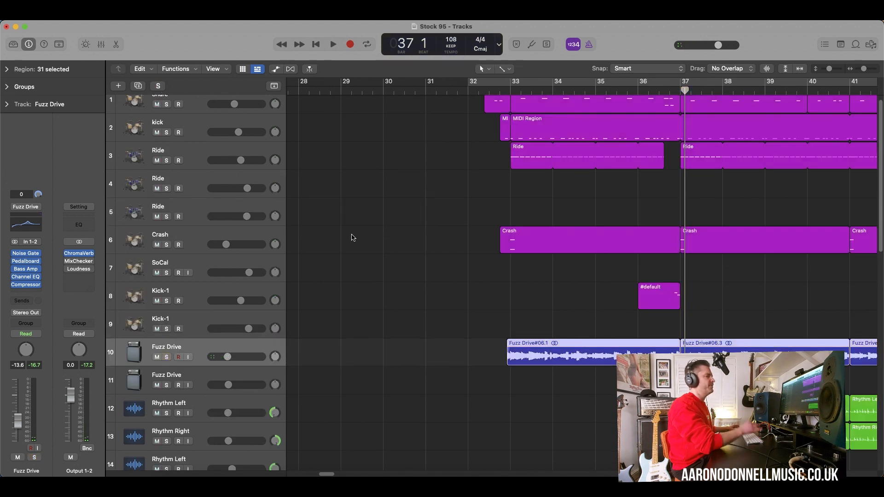
{"action": "scroll", "coordinate": [357, 232], "scroll_direction": "right", "scroll_amount": 2}
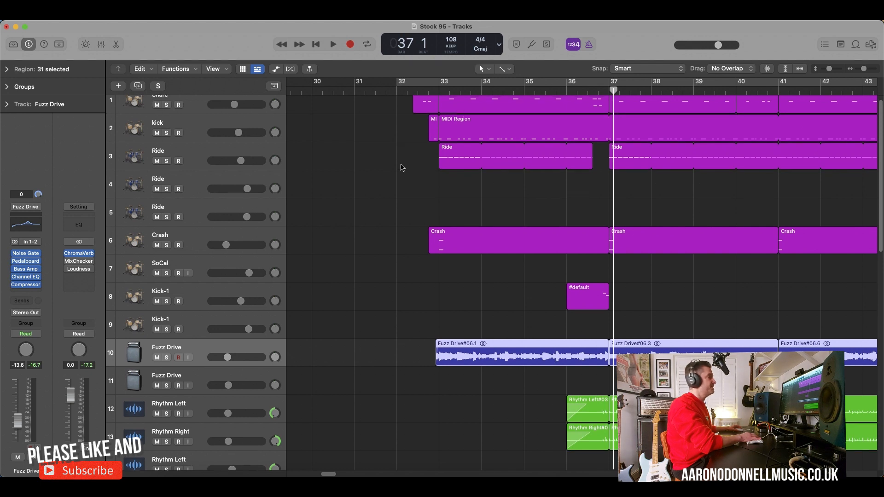
{"action": "left_click", "coordinate": [414, 90]}
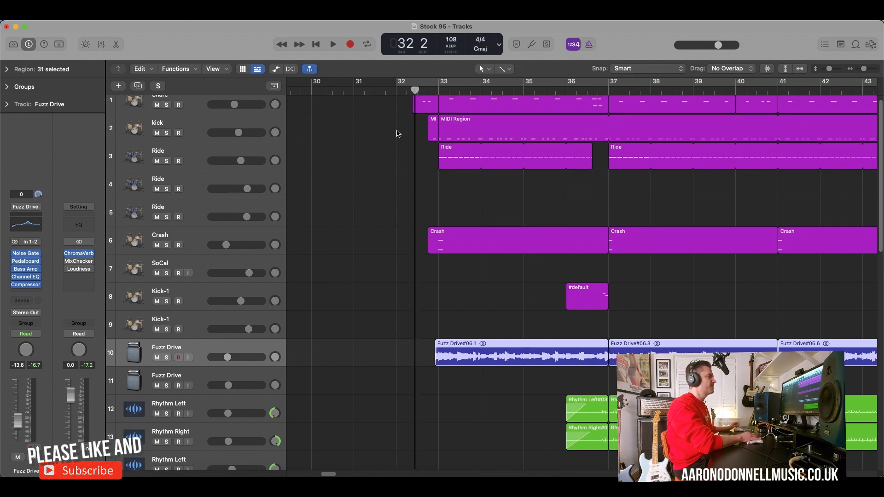
{"action": "scroll", "coordinate": [377, 163], "scroll_direction": "up", "scroll_amount": 2}
{"action": "key", "text": "space"}
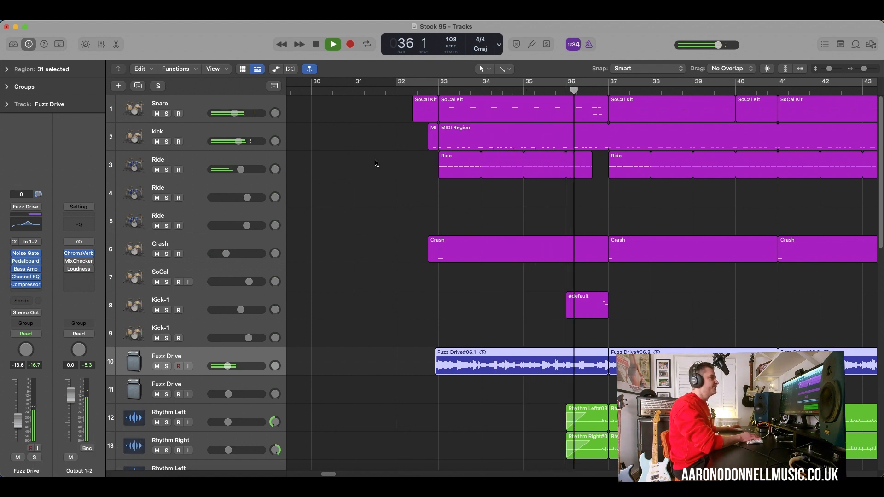
{"action": "key", "text": "space"}
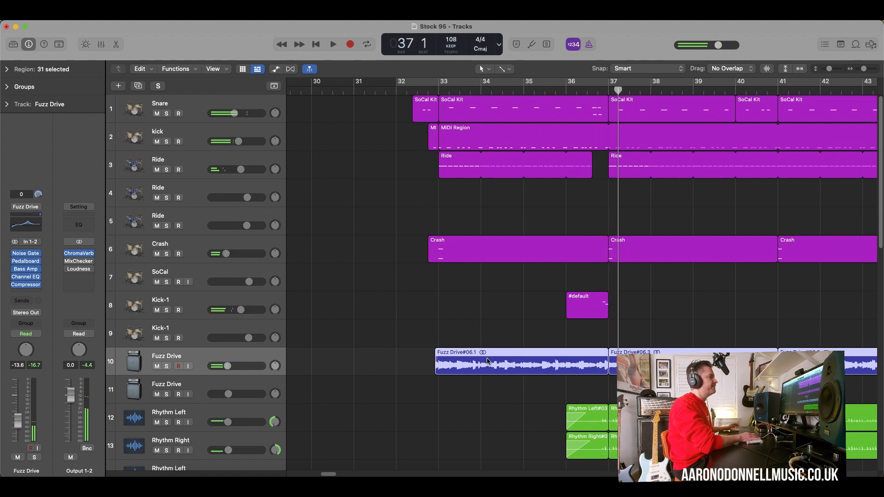
Select the first Fuzz Drive region on track 10 and play the full mix from bar 33 to bar 35.
{"action": "left_click", "coordinate": [455, 338]}
{"action": "left_click", "coordinate": [464, 364]}
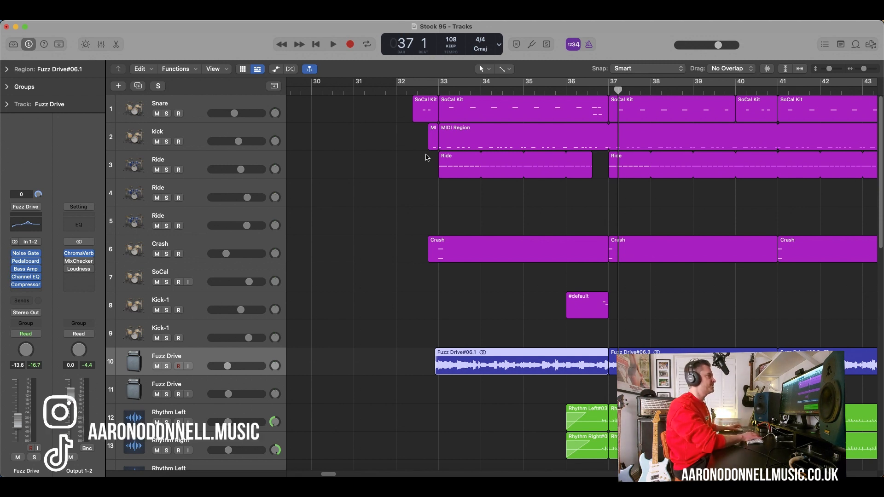
{"action": "left_click", "coordinate": [440, 92]}
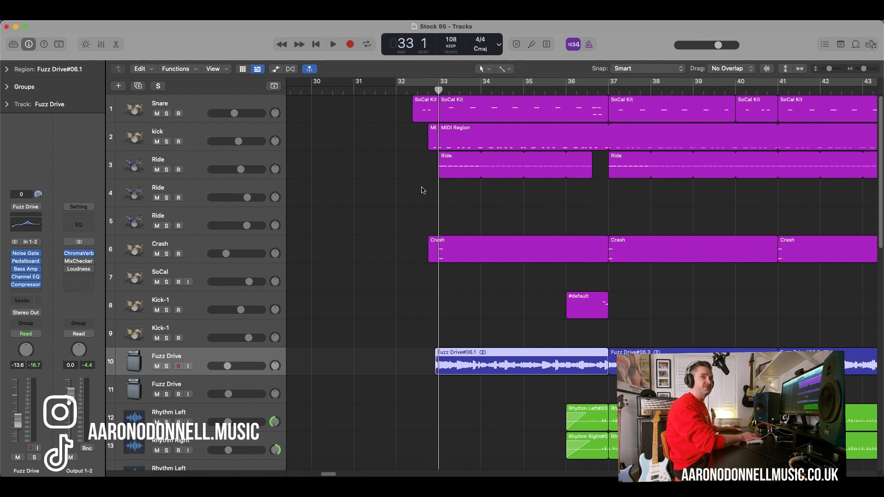
{"action": "key", "text": "space"}
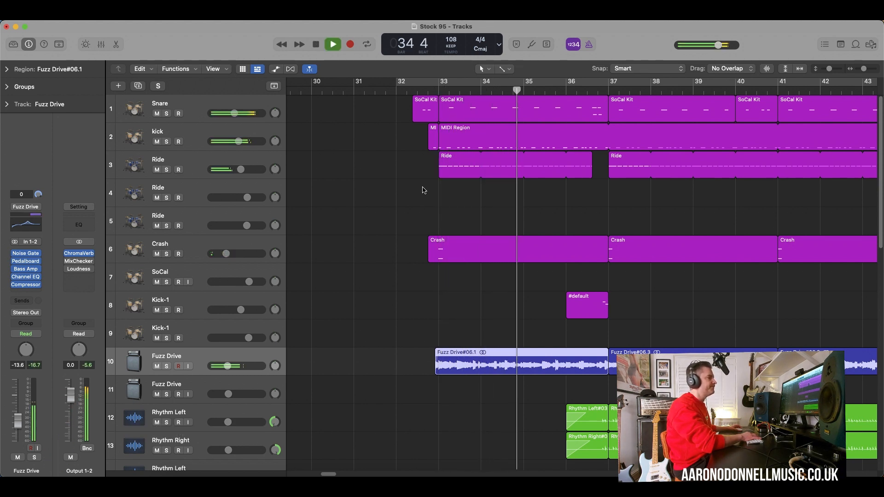
{"action": "key", "text": "space"}
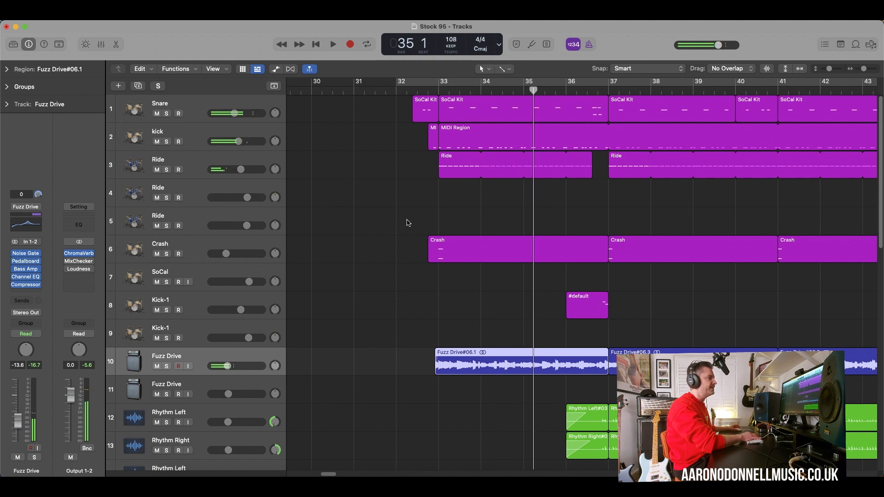
Reduce the track height in the arrangement so tracks 1 to 22 fit on screen together.
{"action": "scroll", "coordinate": [407, 223], "scroll_direction": "right", "scroll_amount": 5}
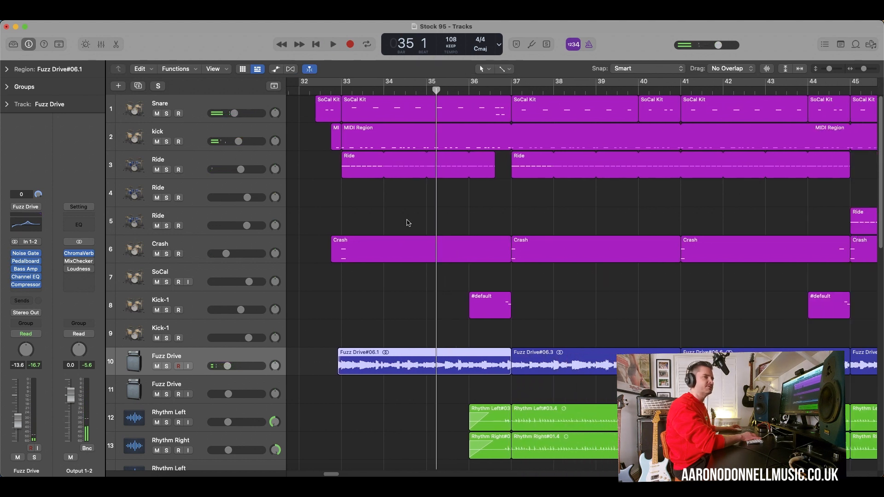
{"action": "scroll", "coordinate": [407, 223], "scroll_direction": "right", "scroll_amount": 2}
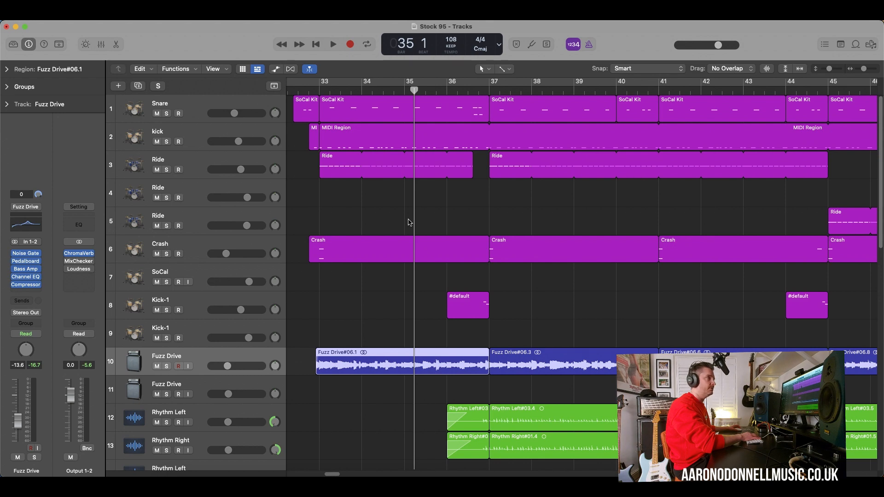
{"action": "scroll", "coordinate": [410, 222], "scroll_direction": "right", "scroll_amount": 1}
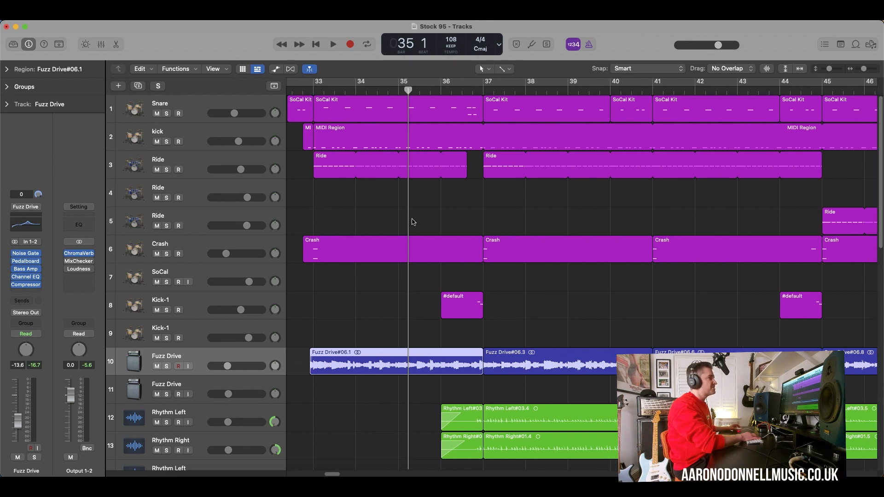
{"action": "left_click_drag", "start_coordinate": [830, 69], "coordinate": [827, 69]}
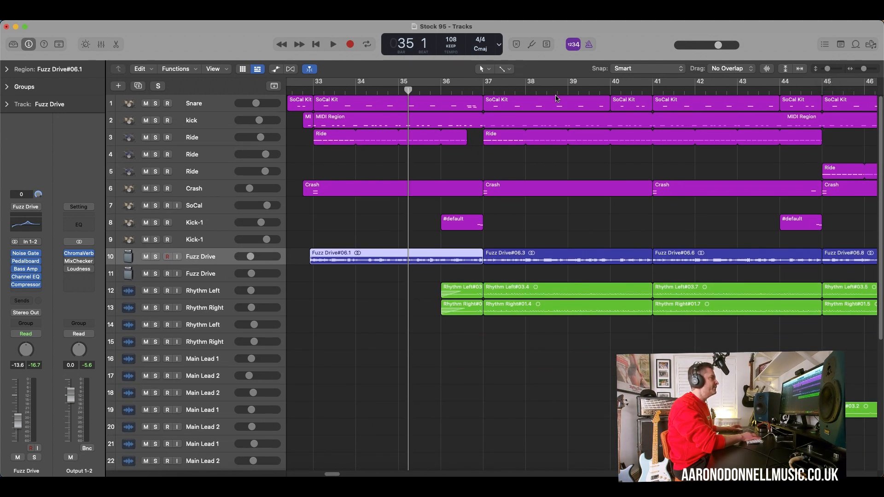
Play from bar 37 to bar 41 beat 2 with Rhythm Left and Rhythm Right on tracks 12 and 13 soloed.
{"action": "left_click", "coordinate": [482, 91]}
{"action": "key", "text": "space"}
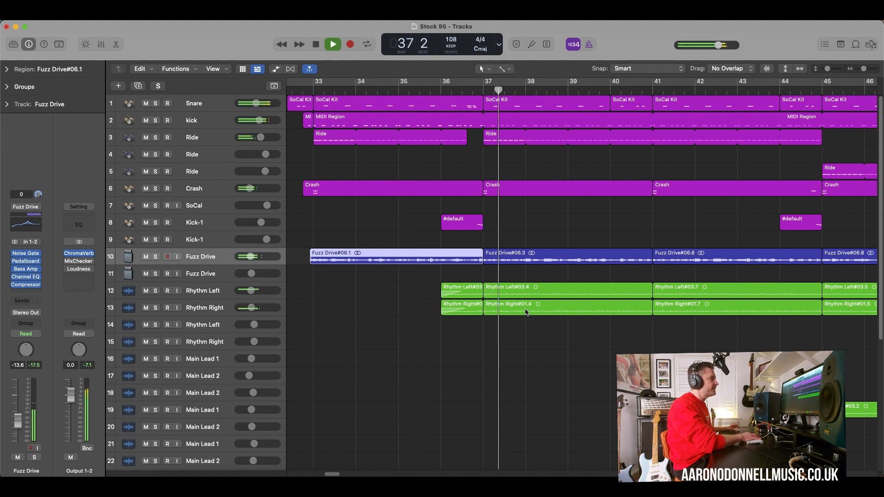
{"action": "left_click", "coordinate": [156, 290]}
{"action": "left_click", "coordinate": [155, 307]}
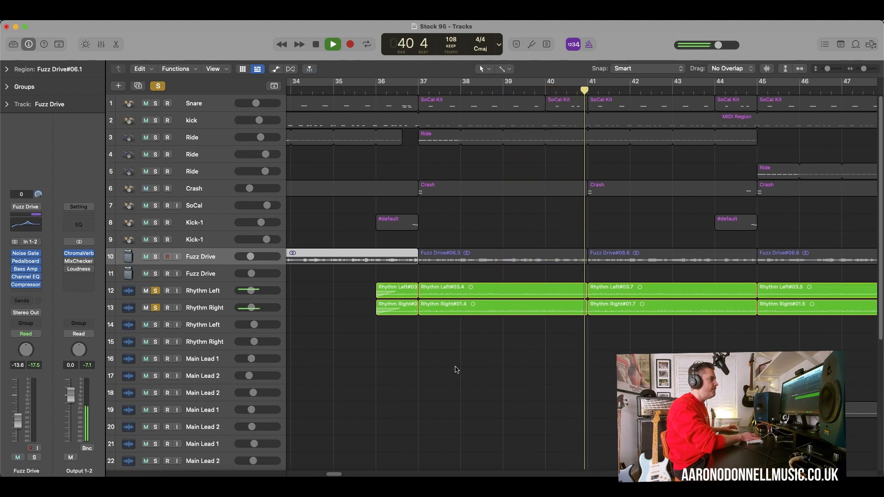
{"action": "key", "text": "space"}
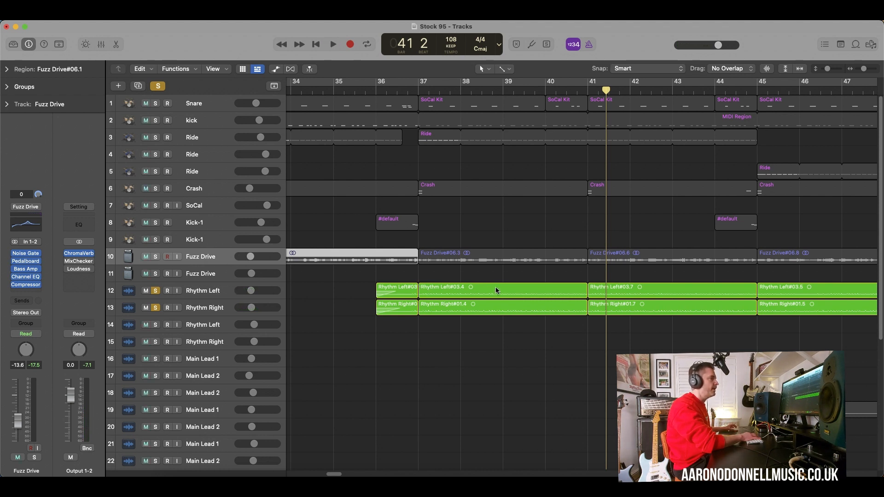
Take Rhythm Right on track 13 out of the solo to single out Rhythm Left, and solo it again.
{"action": "left_click", "coordinate": [425, 296]}
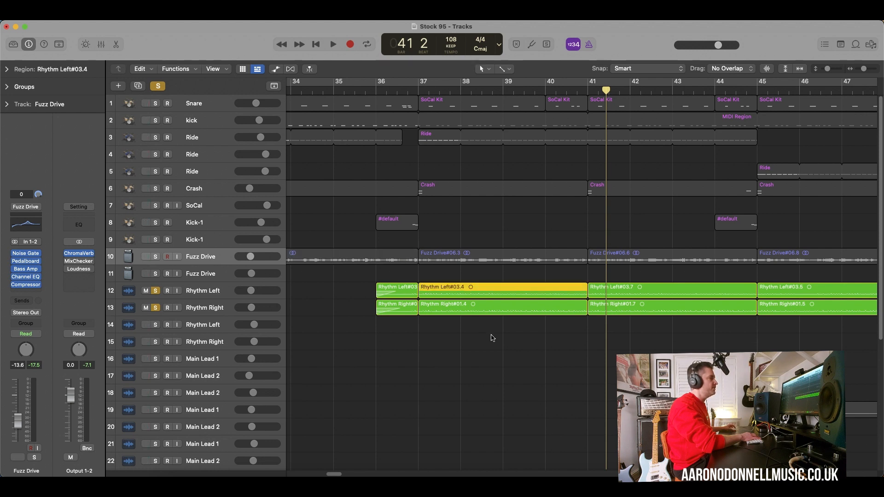
{"action": "left_click", "coordinate": [519, 331]}
{"action": "left_click", "coordinate": [155, 307]}
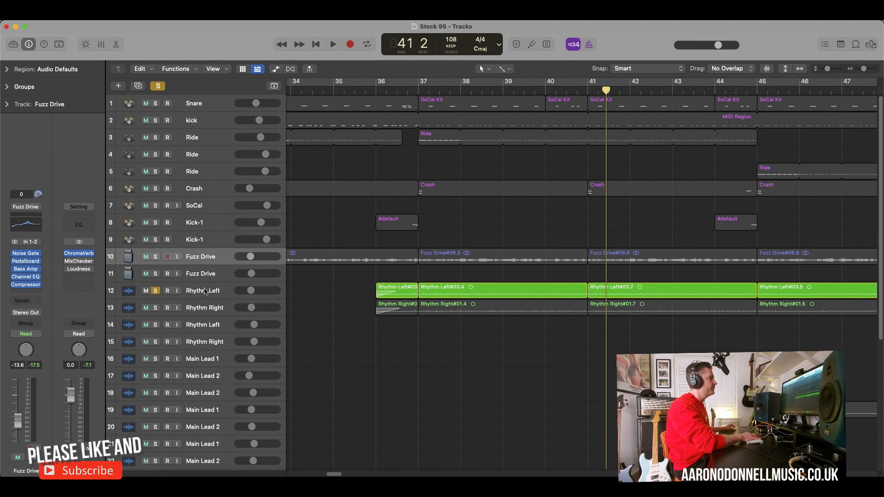
{"action": "left_click", "coordinate": [156, 307]}
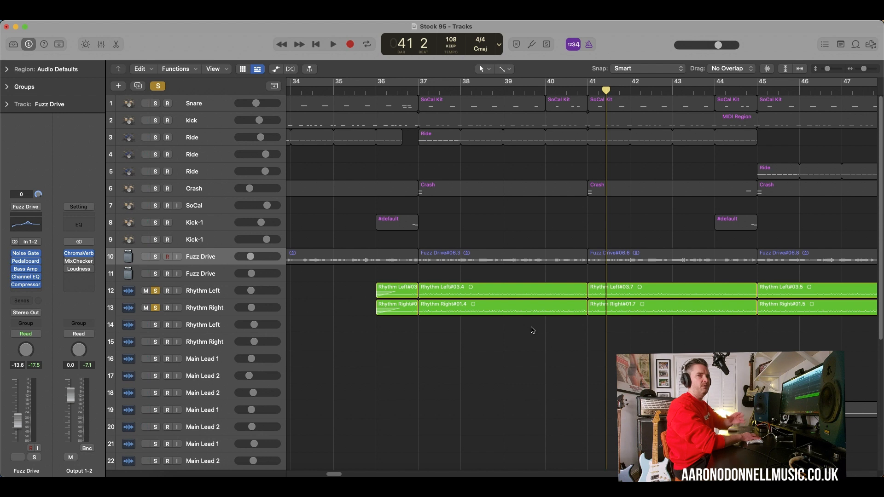
Play from bar 45 to bar 61 beat 2, adding the track 10 Fuzz Drive to the rhythm guitar solo before clearing all solos.
{"action": "scroll", "coordinate": [533, 330], "scroll_direction": "right", "scroll_amount": 5}
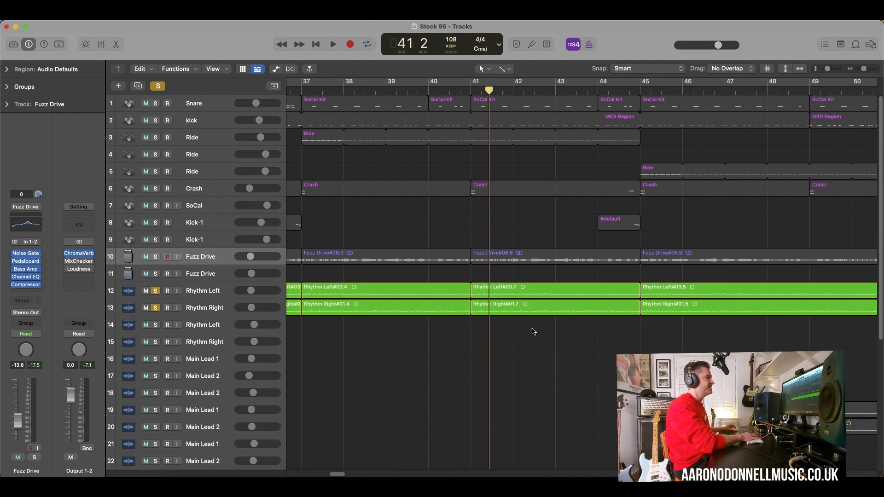
{"action": "scroll", "coordinate": [533, 332], "scroll_direction": "right", "scroll_amount": 5}
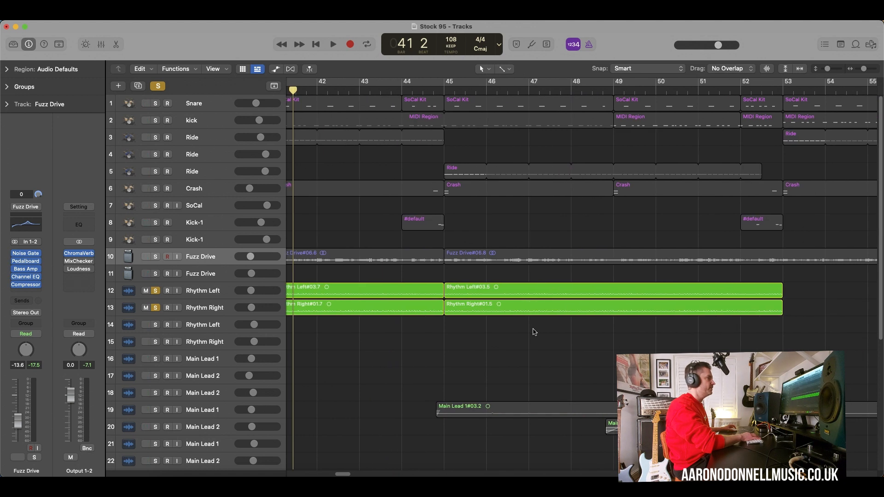
{"action": "left_click", "coordinate": [444, 91]}
{"action": "key", "text": "space"}
{"action": "left_click", "coordinate": [156, 258]}
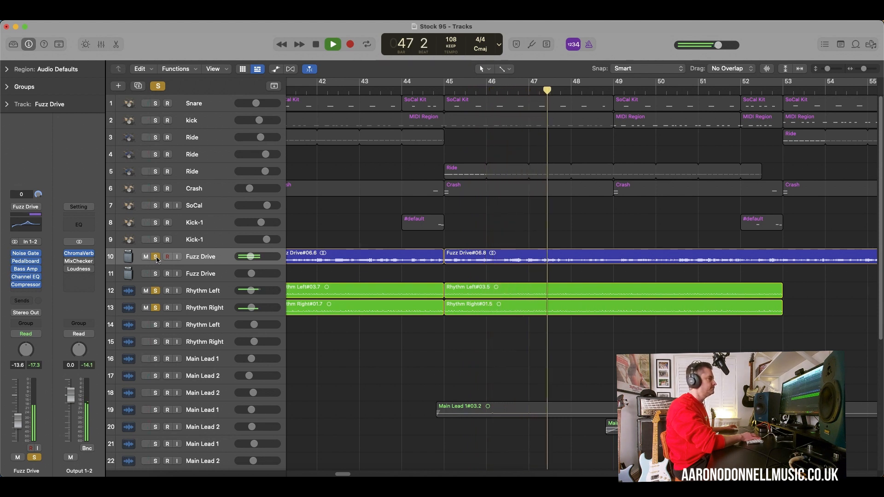
{"action": "left_click", "coordinate": [158, 87]}
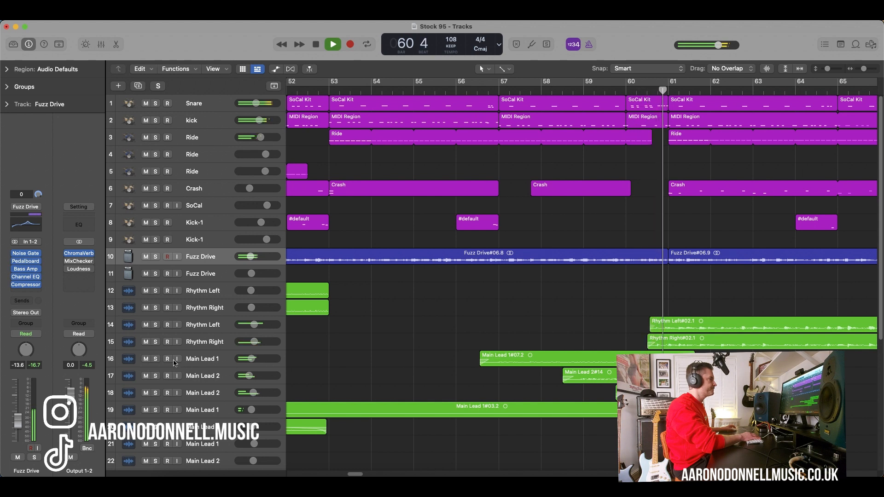
{"action": "key", "text": "space"}
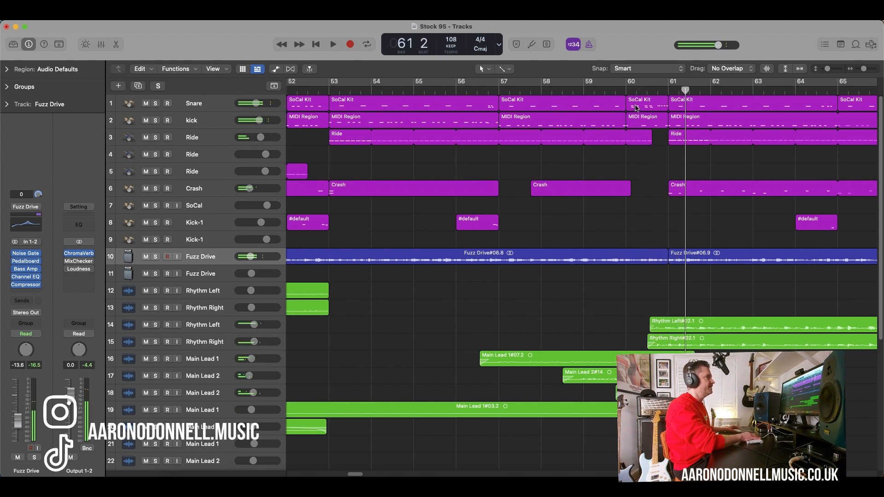
Solo the Snare and kick tracks, and open the Snare's bar 57 SoCal Kit region in a zoomed-out Piano Roll.
{"action": "left_click", "coordinate": [155, 103]}
{"action": "left_click", "coordinate": [155, 120]}
{"action": "left_click", "coordinate": [573, 88]}
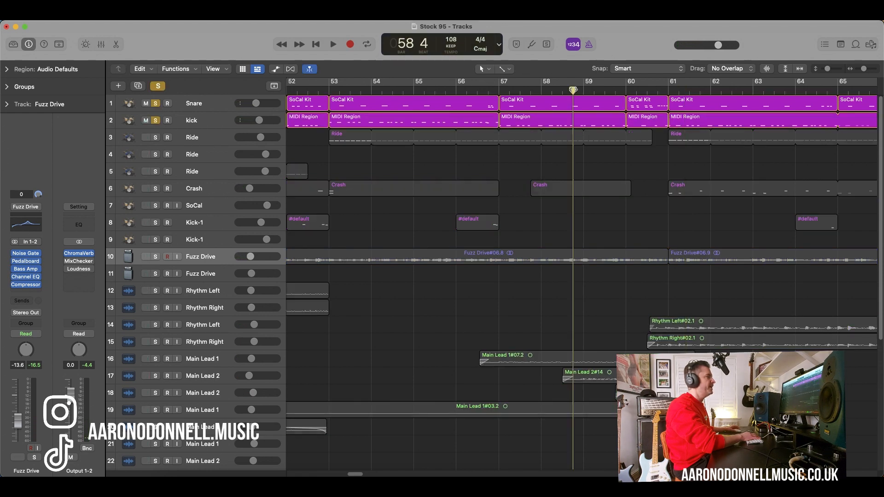
{"action": "left_click", "coordinate": [583, 108]}
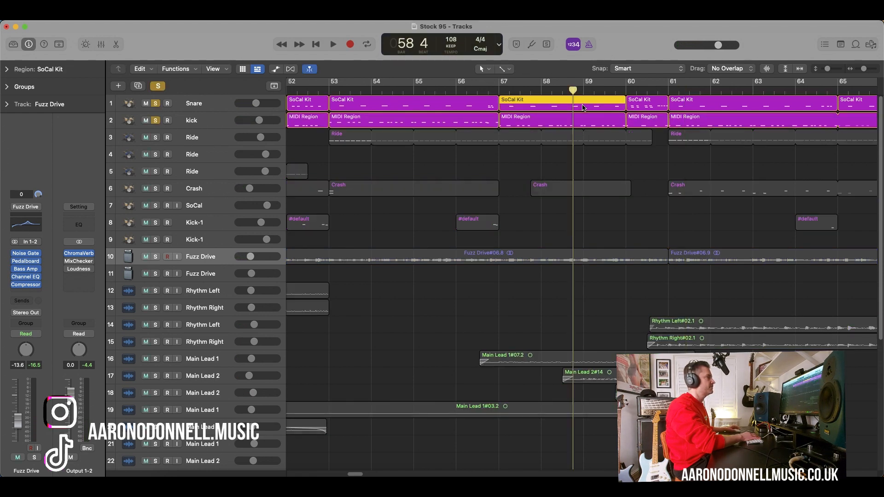
{"action": "key", "text": "e"}
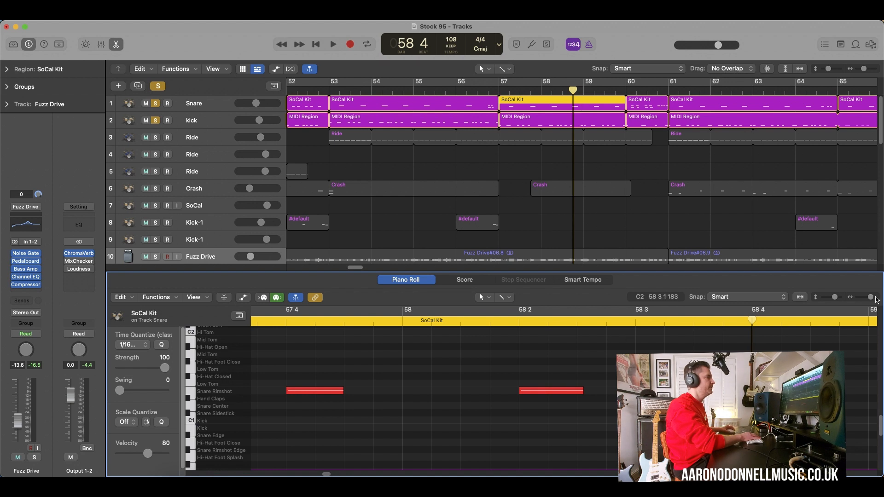
{"action": "left_click_drag", "start_coordinate": [872, 300], "coordinate": [867, 300]}
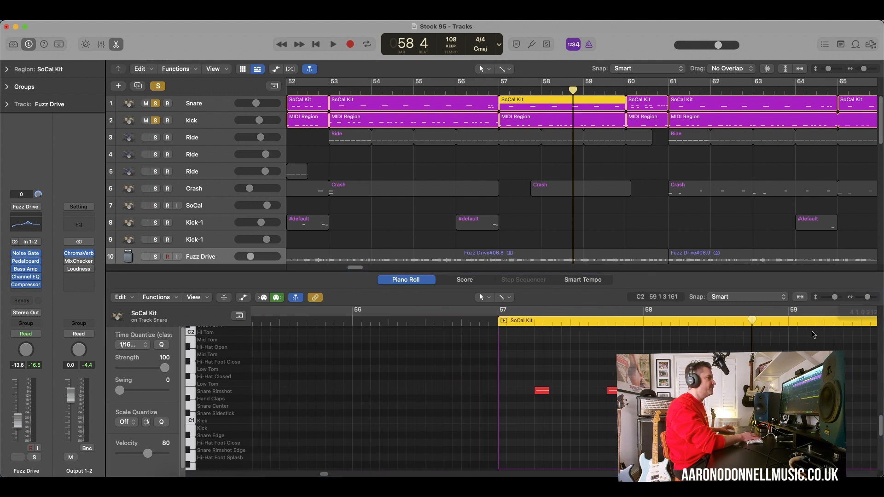
Compare the Snare's bar 60 and bar 57 regions in the Piano Roll and briefly play the soloed drums up to bar 58 beat 2.
{"action": "left_click", "coordinate": [645, 110]}
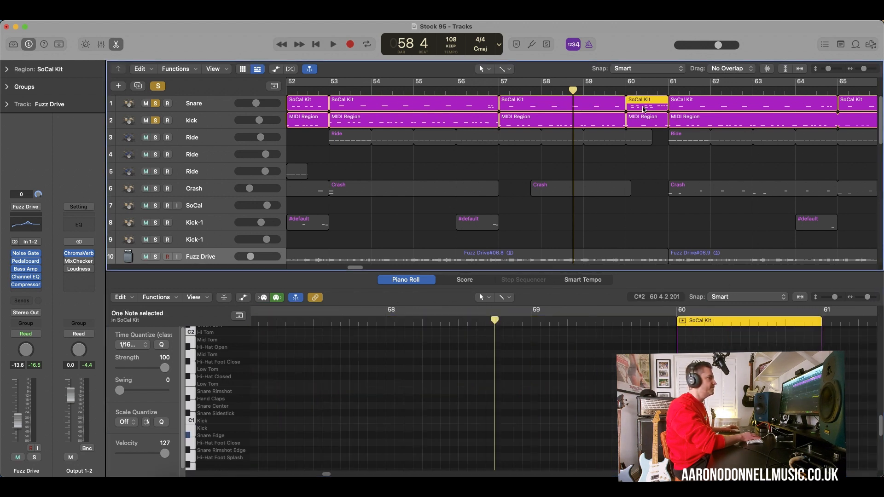
{"action": "left_click", "coordinate": [596, 109]}
{"action": "left_click", "coordinate": [536, 90]}
{"action": "key", "text": "space"}
{"action": "key", "text": "space"}
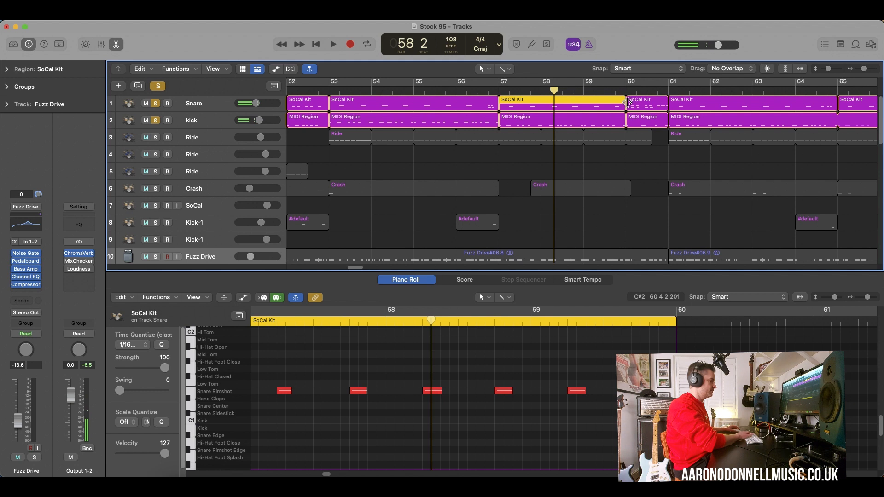
Show the Snare and kick regions between bars 57 and 61 together in the Piano Roll and play them to bar 61 beat 2.
{"action": "left_click", "coordinate": [646, 103], "text": "shift"}
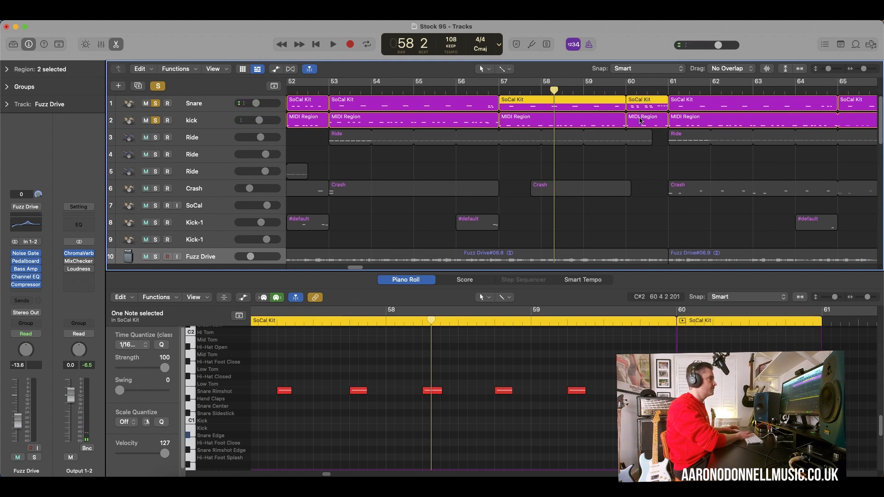
{"action": "left_click", "coordinate": [641, 121], "text": "shift"}
{"action": "left_click", "coordinate": [618, 125], "text": "shift"}
{"action": "key", "text": "space"}
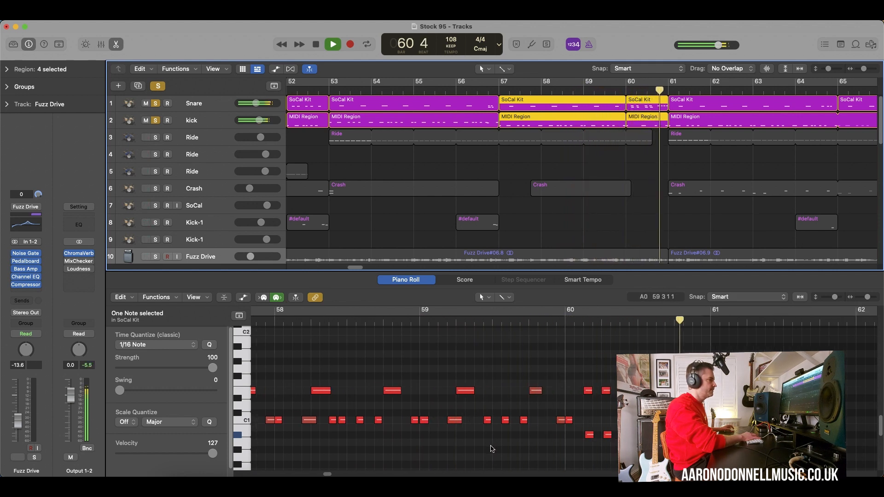
{"action": "key", "text": "space"}
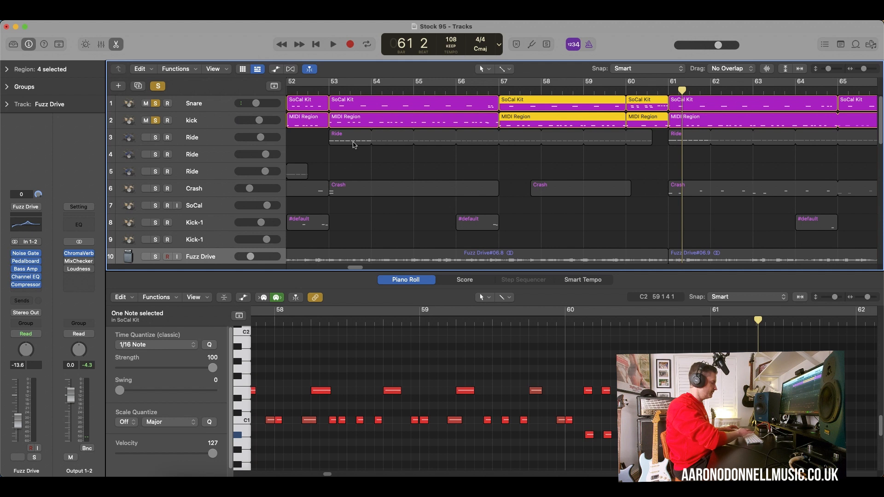
Add the Ride region at bar 53 to the selection, solo the track 3 Ride, and play from bar 57 to bar 58 beat 4.
{"action": "left_click", "coordinate": [352, 144], "text": "shift"}
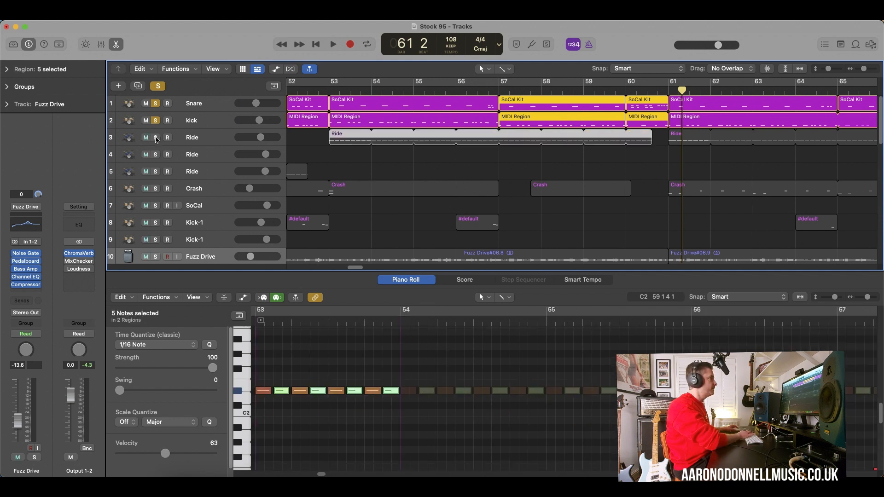
{"action": "left_click", "coordinate": [156, 137]}
{"action": "left_click", "coordinate": [483, 92]}
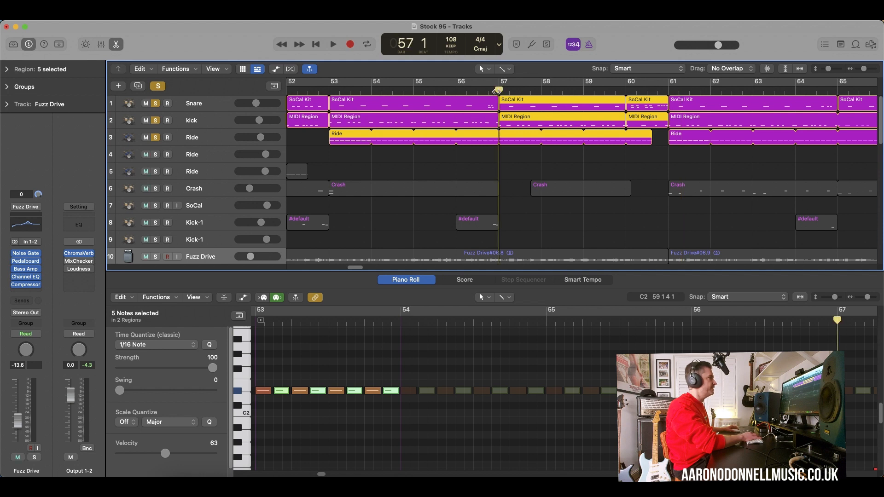
{"action": "key", "text": "space"}
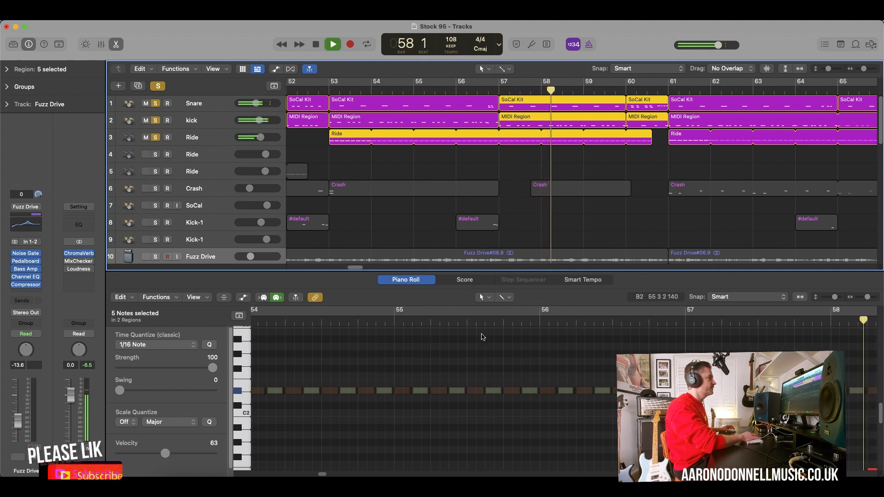
{"action": "scroll", "coordinate": [481, 337], "scroll_direction": "left", "scroll_amount": 5}
{"action": "key", "text": "space"}
{"action": "left_click_drag", "start_coordinate": [516, 160], "coordinate": [517, 98]}
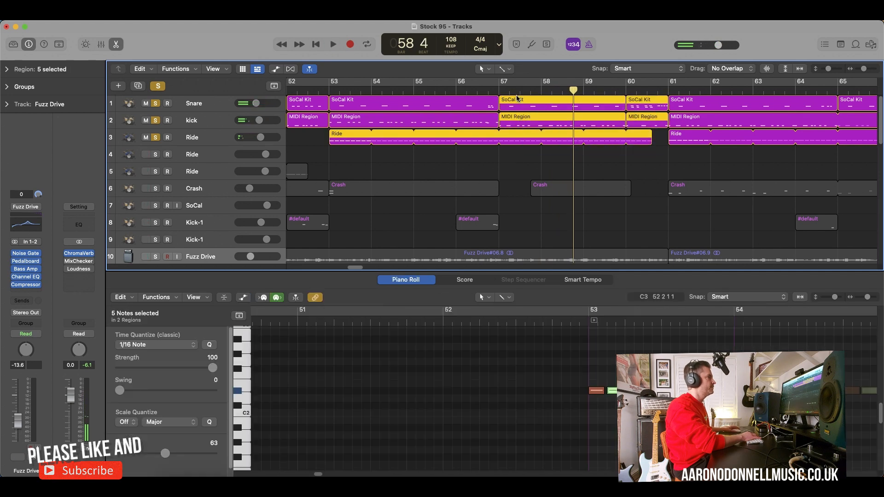
Replay the soloed Snare, kick and Ride from bar 57 to bar 61 with the snare and kick notes in view in the Piano Roll.
{"action": "scroll", "coordinate": [510, 124], "scroll_direction": "right", "scroll_amount": 3}
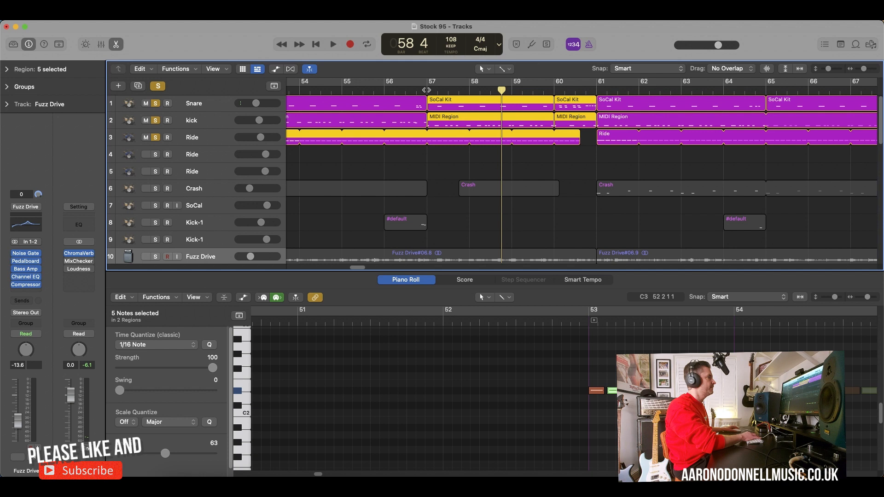
{"action": "left_click", "coordinate": [426, 90]}
{"action": "key", "text": "space"}
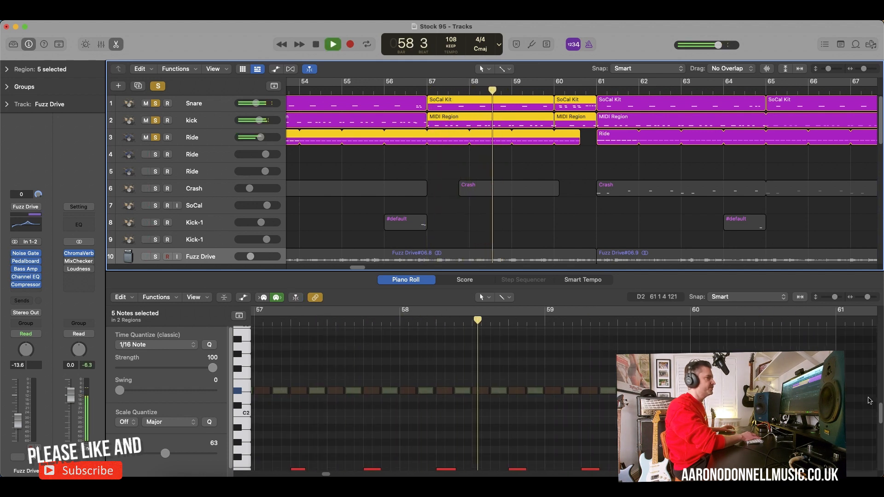
{"action": "left_click_drag", "start_coordinate": [880, 412], "coordinate": [879, 428]}
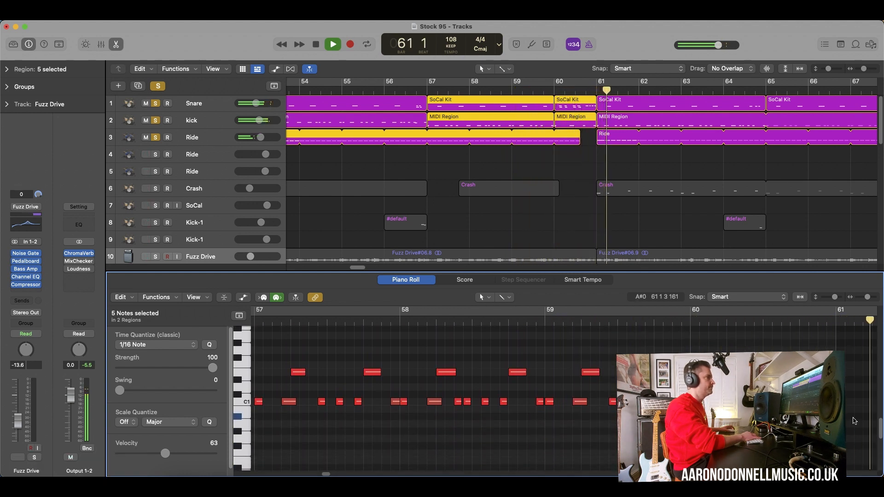
Stop playback and replay the soloed Snare, kick and Ride from bar 60 to bar 61 beat 2.
{"action": "key", "text": "space"}
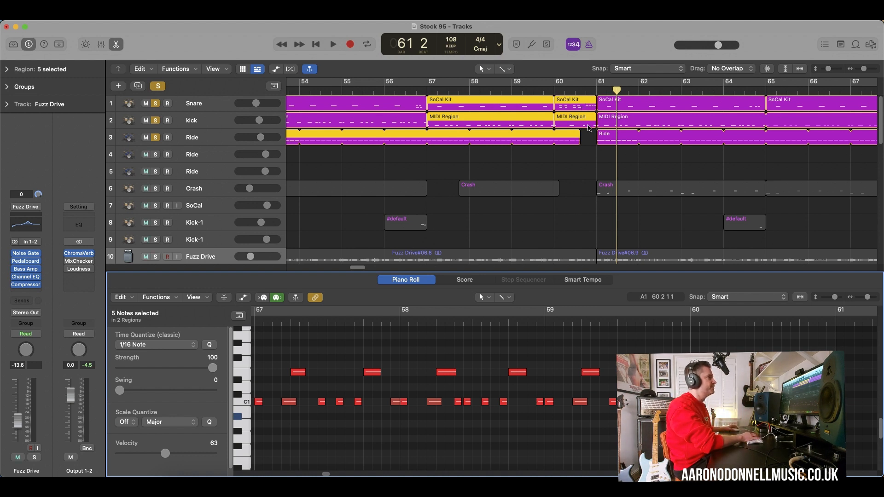
{"action": "left_click", "coordinate": [557, 90]}
{"action": "key", "text": "space"}
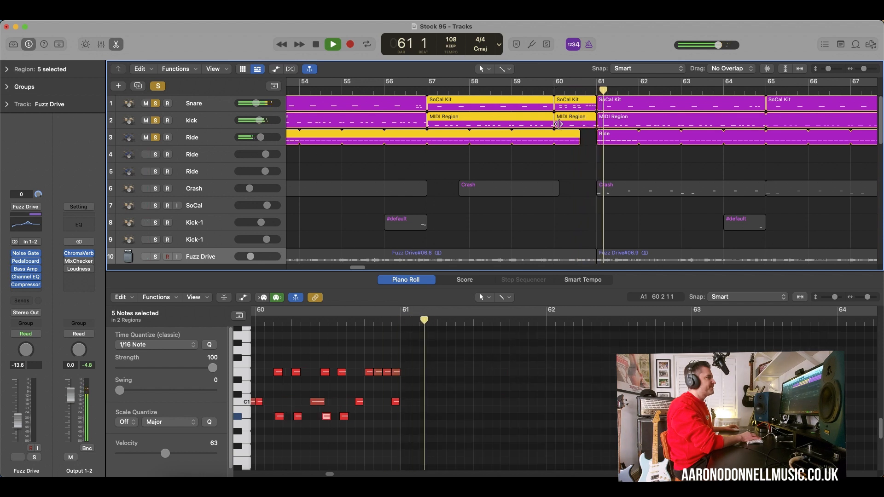
{"action": "key", "text": "space"}
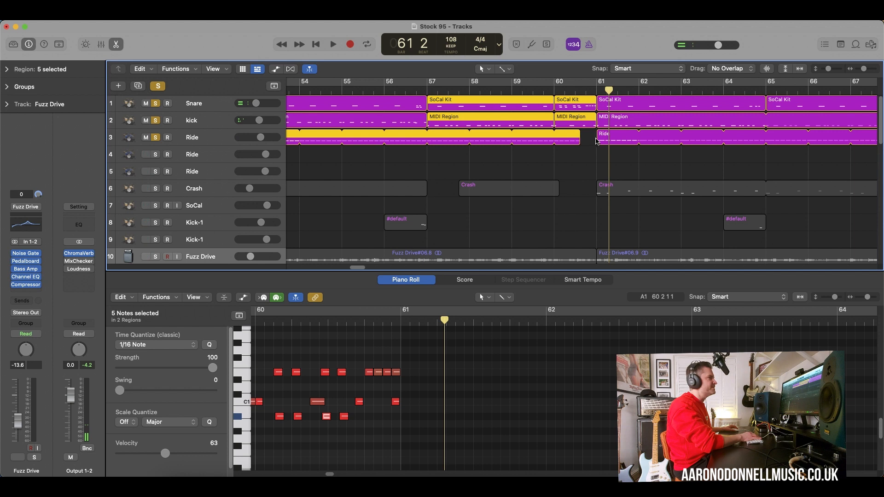
Clear all solos and close the Piano Roll to show the full track list around bar 69.
{"action": "left_click", "coordinate": [158, 87]}
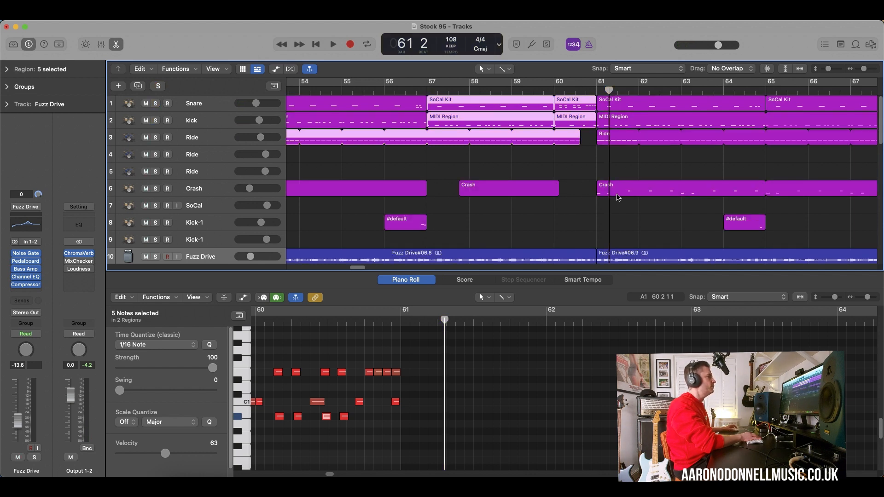
{"action": "left_click", "coordinate": [118, 46]}
{"action": "scroll", "coordinate": [672, 222], "scroll_direction": "right", "scroll_amount": 5}
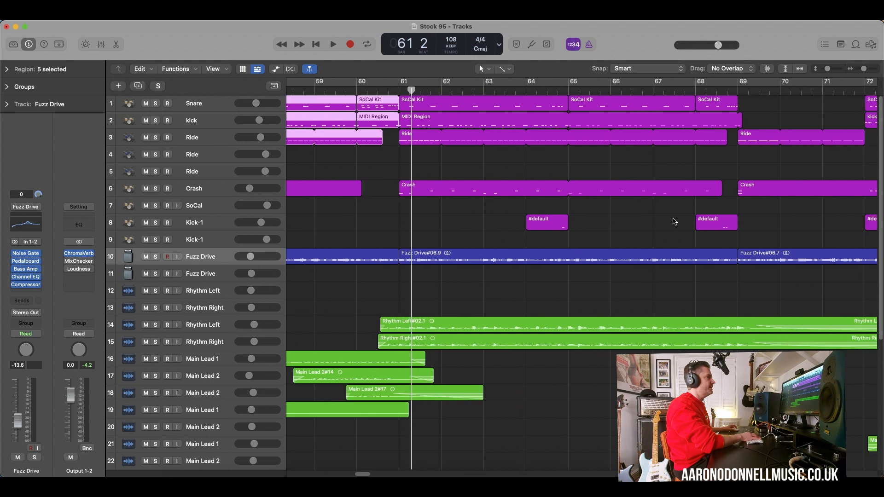
{"action": "scroll", "coordinate": [674, 221], "scroll_direction": "right", "scroll_amount": 4}
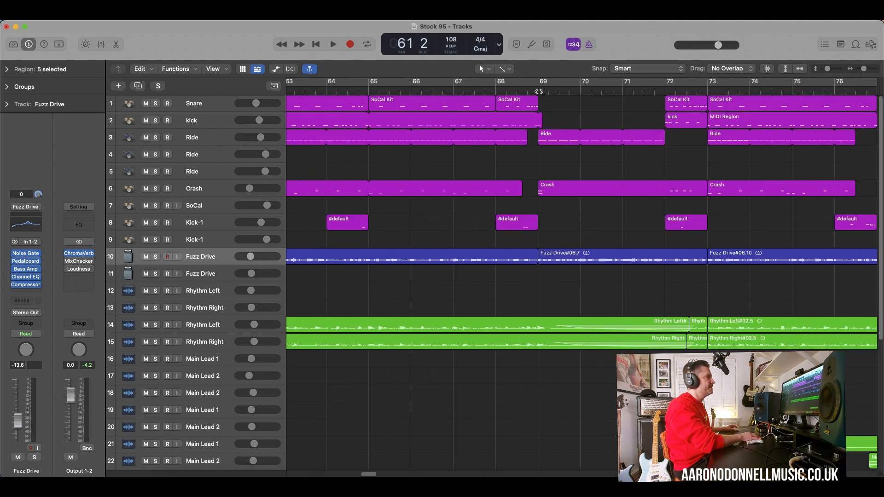
Play the full mix from bar 69 to bar 73 beat 4, following the drum break and its build-up.
{"action": "key", "text": "space"}
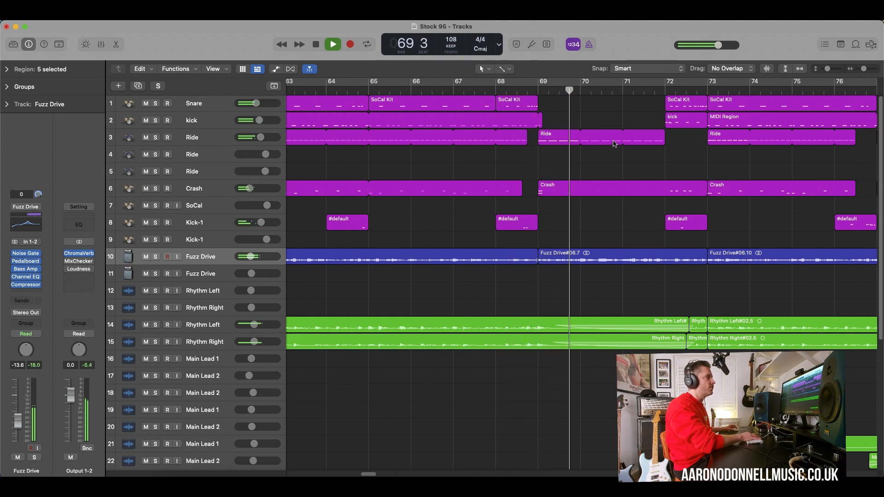
{"action": "scroll", "coordinate": [612, 142], "scroll_direction": "right", "scroll_amount": 1}
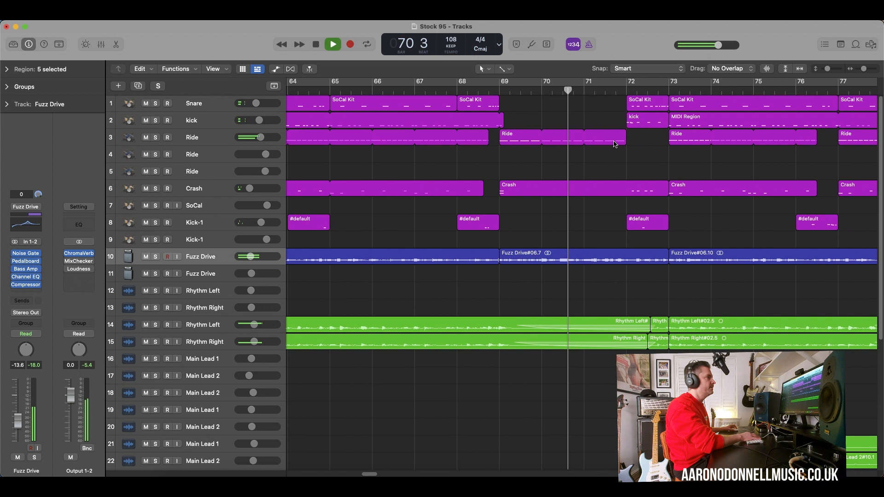
{"action": "scroll", "coordinate": [614, 144], "scroll_direction": "right", "scroll_amount": 1}
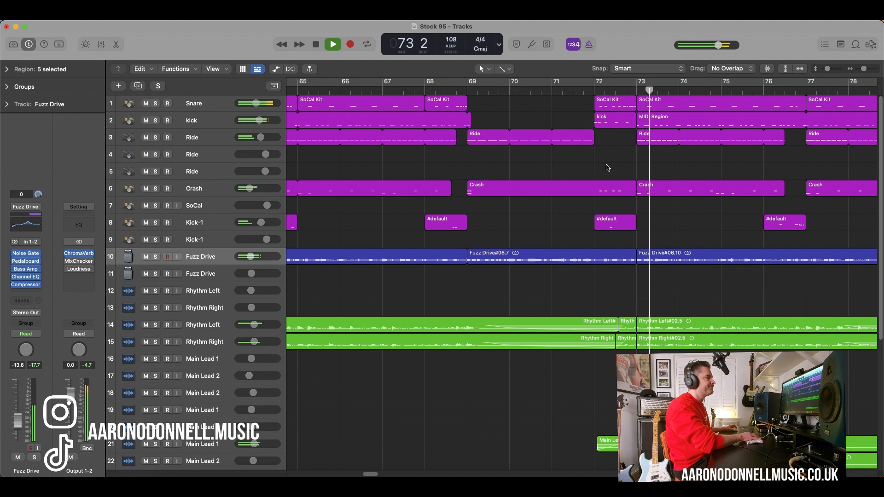
{"action": "key", "text": "space"}
{"action": "key", "text": "space"}
{"action": "left_click_drag", "start_coordinate": [540, 112], "coordinate": [623, 231]}
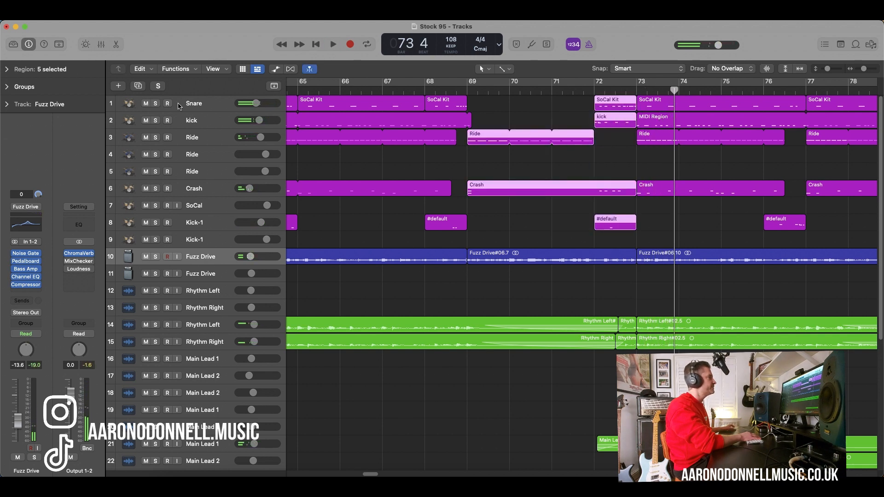
{"action": "left_click", "coordinate": [156, 104]}
{"action": "left_click", "coordinate": [557, 92]}
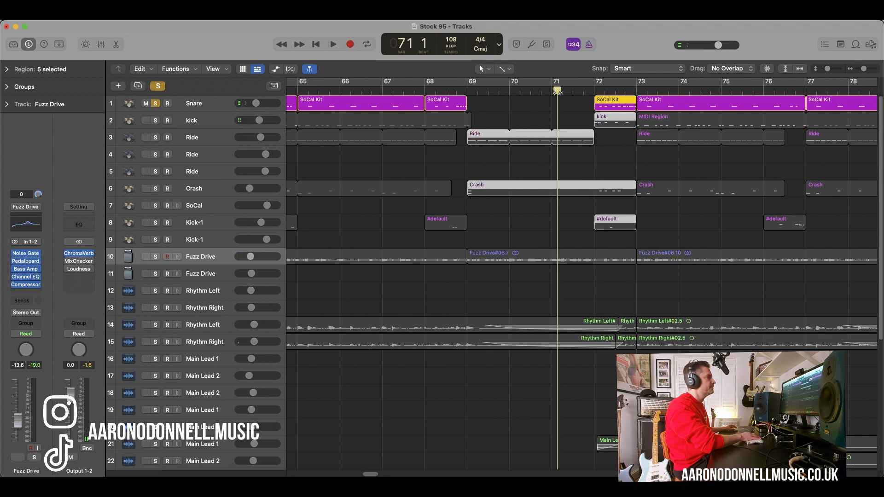
{"action": "key", "text": "space"}
{"action": "left_click", "coordinate": [479, 164]}
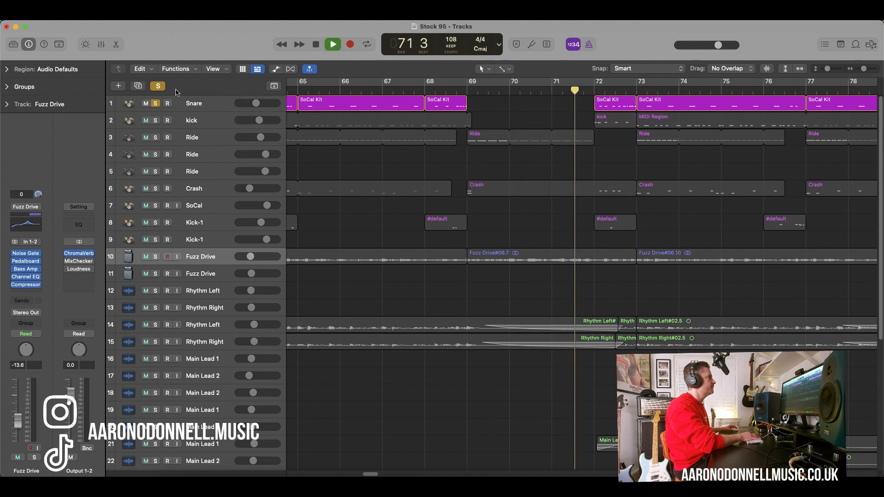
{"action": "left_click", "coordinate": [159, 87]}
Select the drum tracks from Snare through Crash, solo them together, and play from bar 71 beat 3 to bar 73 beat 1.
{"action": "left_click", "coordinate": [218, 189]}
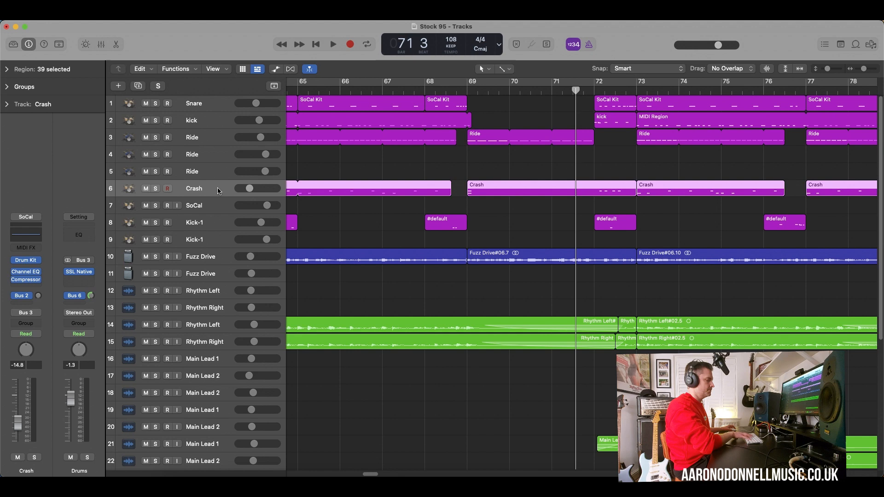
{"action": "left_click", "coordinate": [208, 104], "text": "shift"}
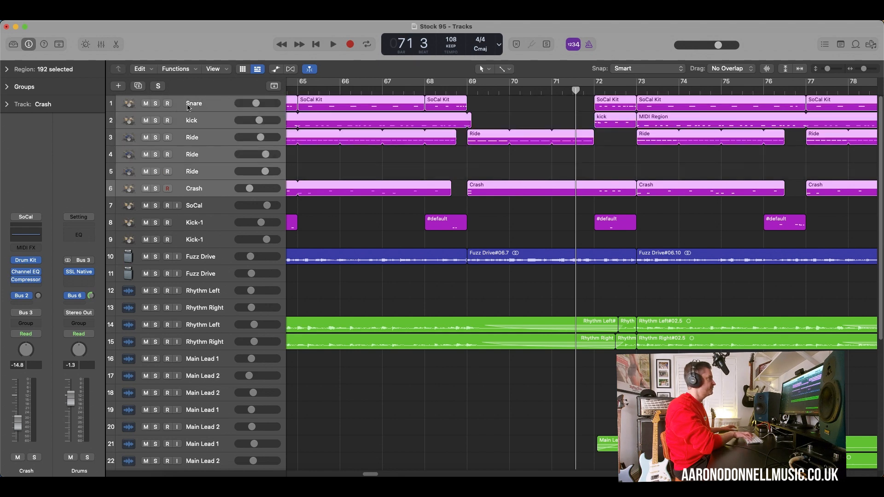
{"action": "left_click", "coordinate": [156, 103]}
{"action": "key", "text": "space"}
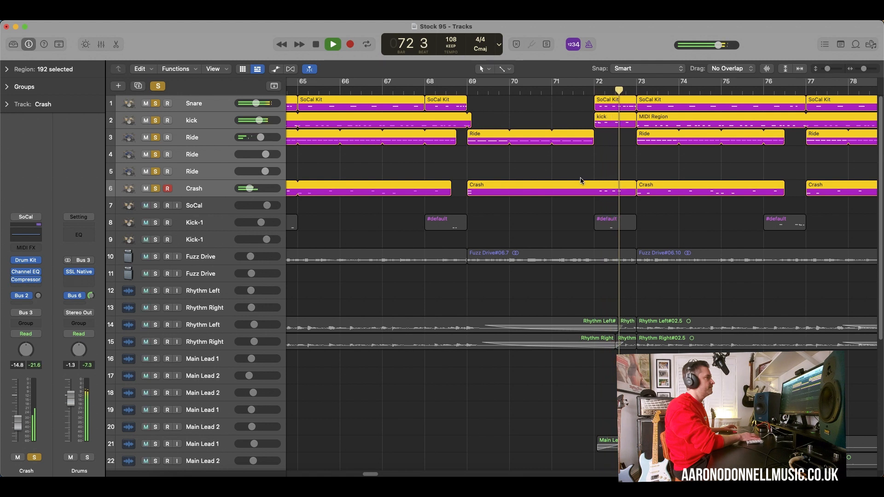
{"action": "key", "text": "space"}
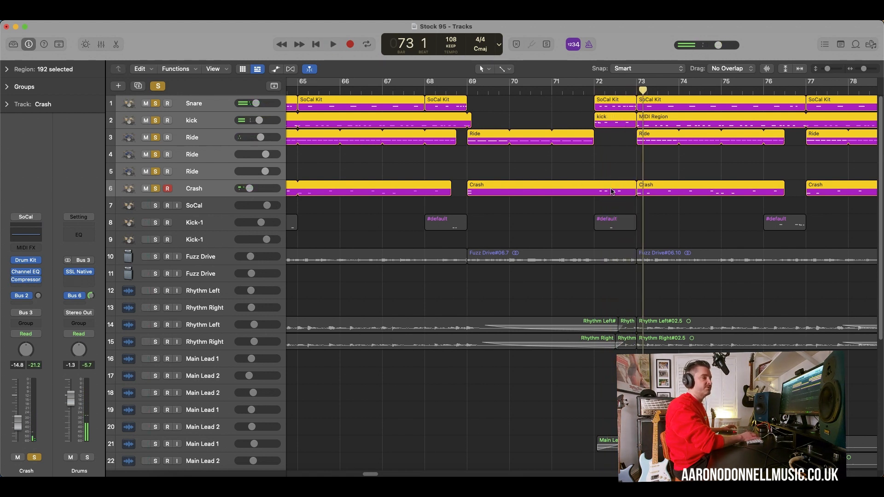
Replay the soloed drum tracks from bar 70 to bar 73 beat 4.
{"action": "left_click", "coordinate": [509, 90]}
{"action": "key", "text": "space"}
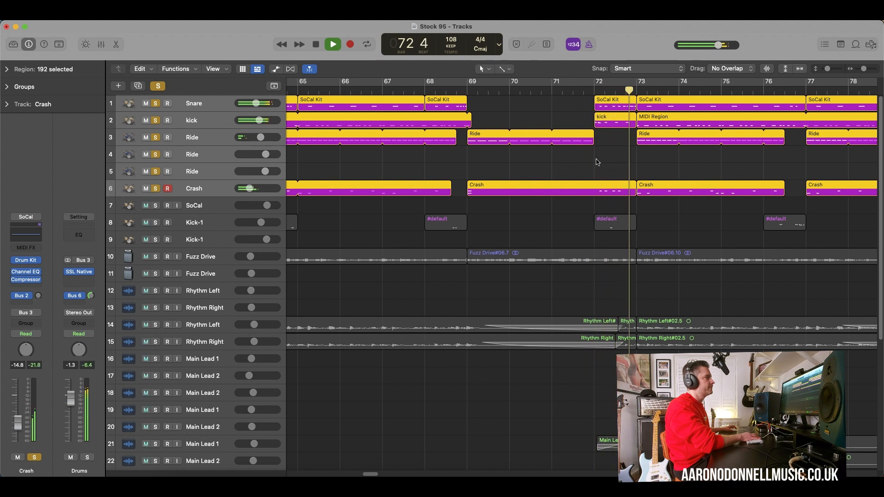
{"action": "key", "text": "space"}
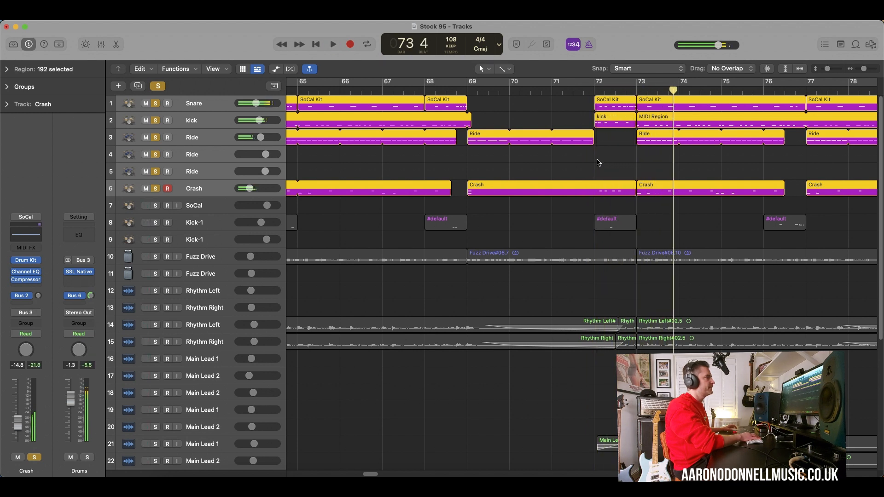
Clear the drum solos and region selection, and play the full mix from bar 70 beat 4 to bar 78.
{"action": "left_click", "coordinate": [158, 86]}
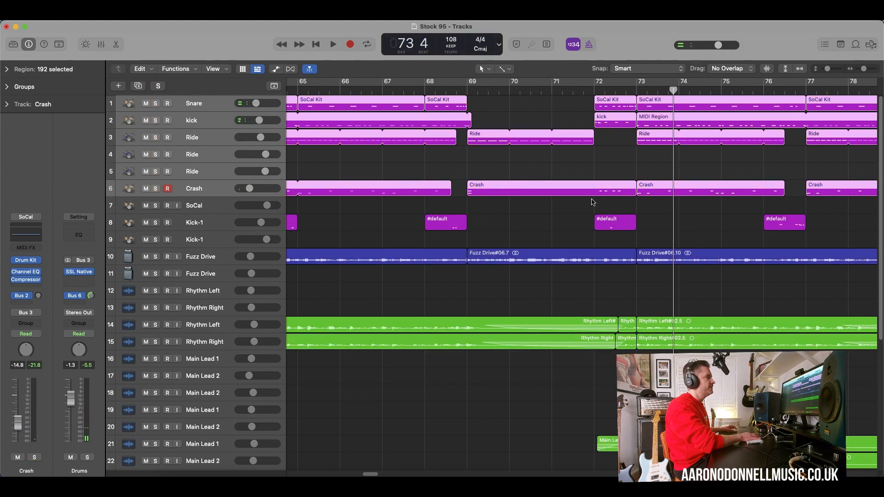
{"action": "left_click", "coordinate": [606, 172]}
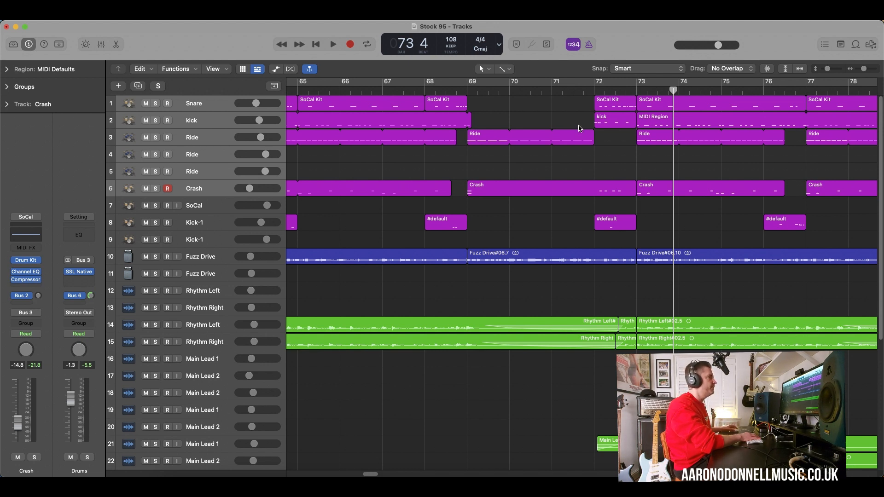
{"action": "left_click", "coordinate": [545, 92]}
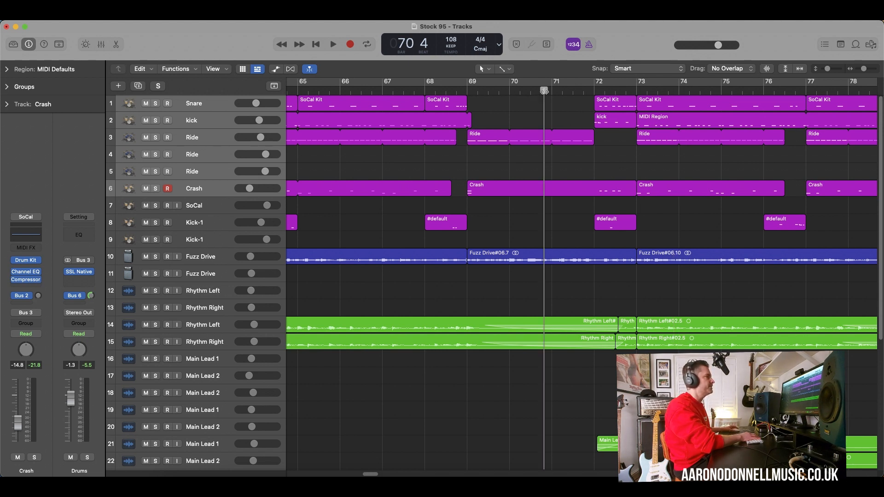
{"action": "key", "text": "space"}
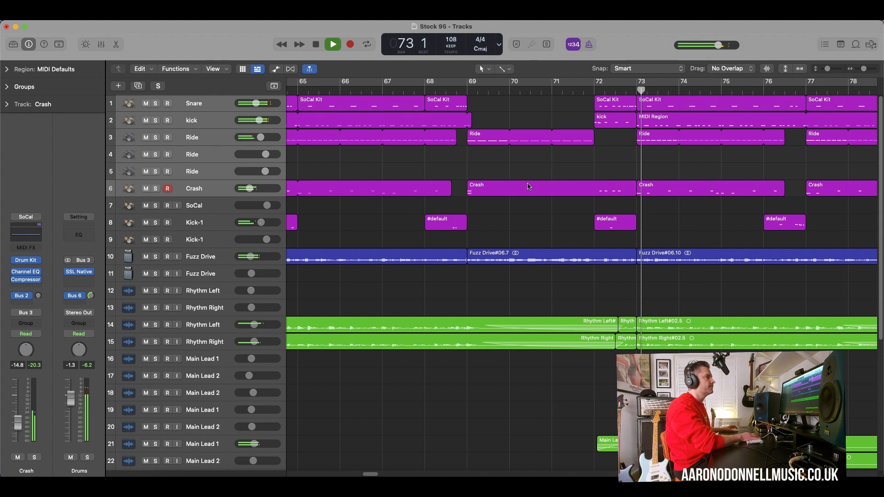
{"action": "scroll", "coordinate": [534, 168], "scroll_direction": "right", "scroll_amount": 5}
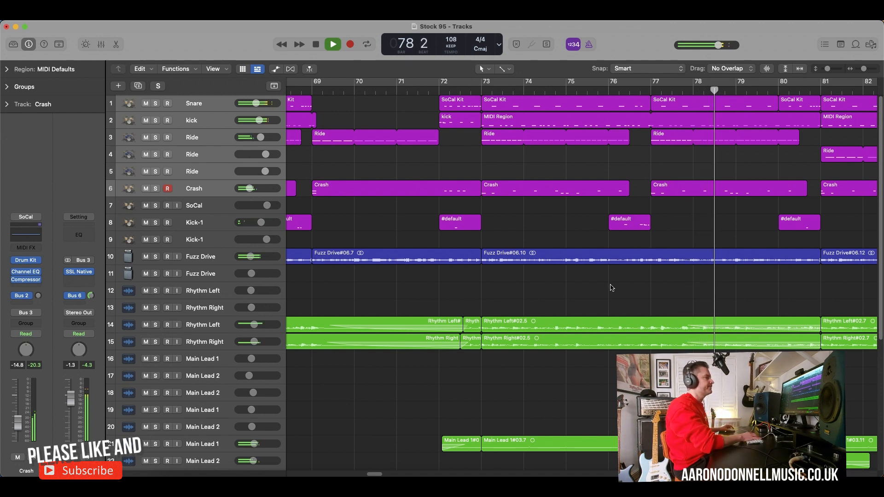
Shrink the track heights until all 31 tracks fit on screen while the full mix plays on to bar 91.
{"action": "scroll", "coordinate": [882, 199], "scroll_direction": "down", "scroll_amount": 4}
{"action": "scroll", "coordinate": [882, 199], "scroll_direction": "down", "scroll_amount": 6}
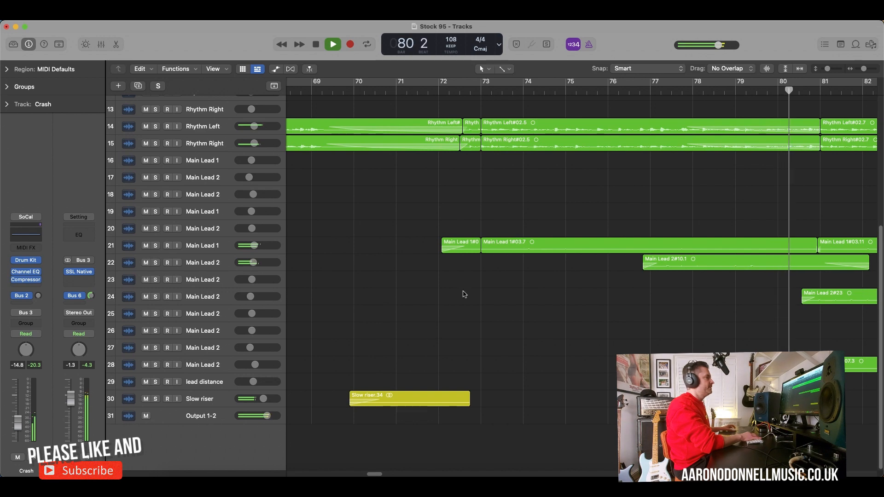
{"action": "left_click_drag", "start_coordinate": [829, 72], "coordinate": [826, 72]}
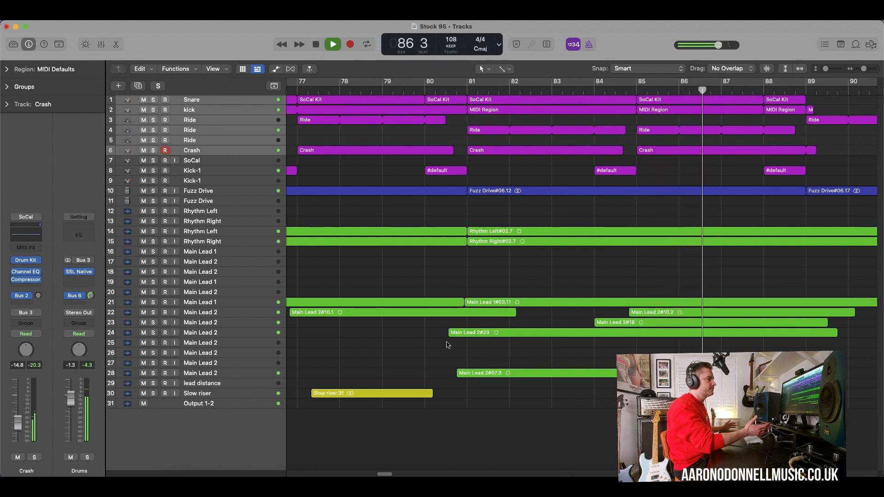
{"action": "scroll", "coordinate": [449, 350], "scroll_direction": "right", "scroll_amount": 5}
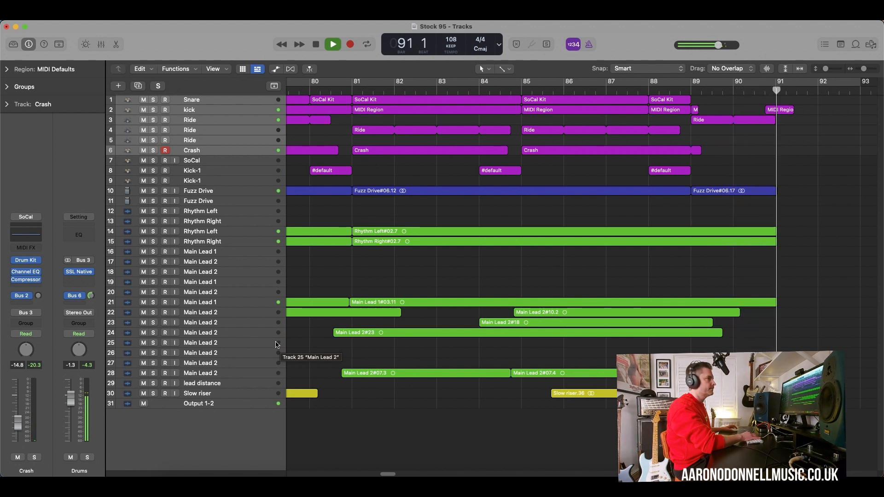
{"action": "key", "text": "space"}
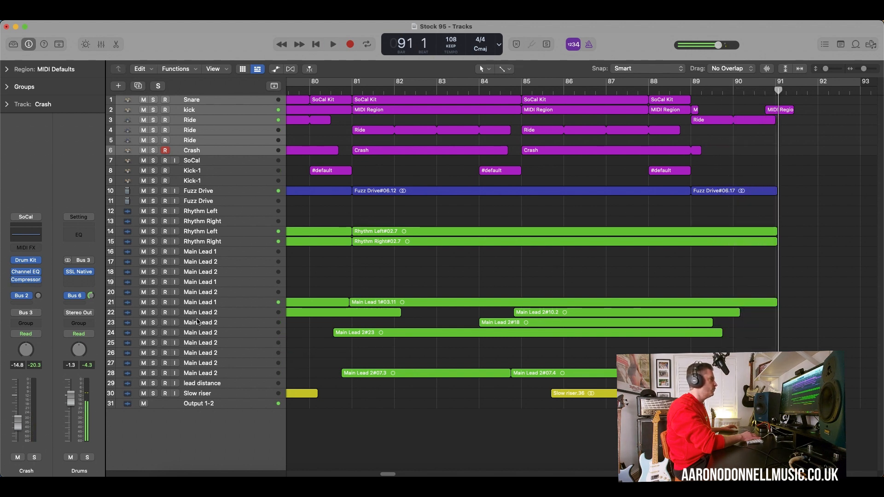
Select the lead guitar tracks 21 to 28 and place the playhead at bar 84.
{"action": "left_click", "coordinate": [237, 303]}
{"action": "left_click", "coordinate": [237, 376], "text": "shift"}
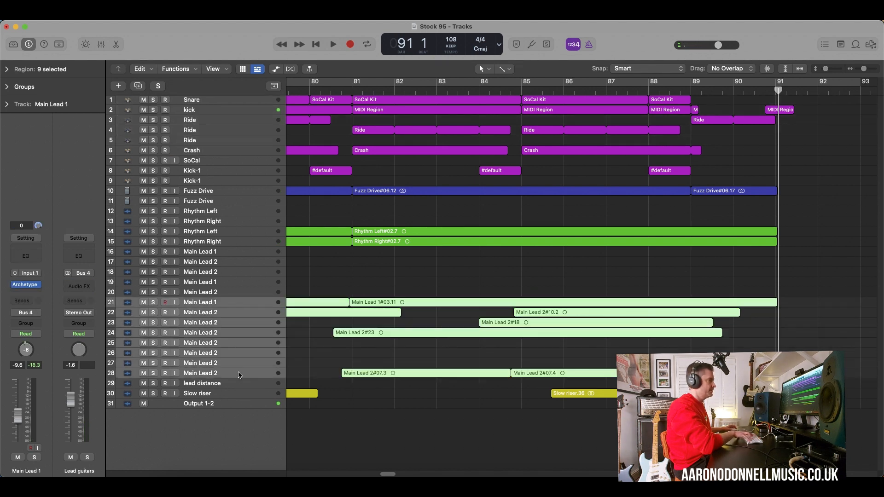
{"action": "left_click", "coordinate": [516, 89]}
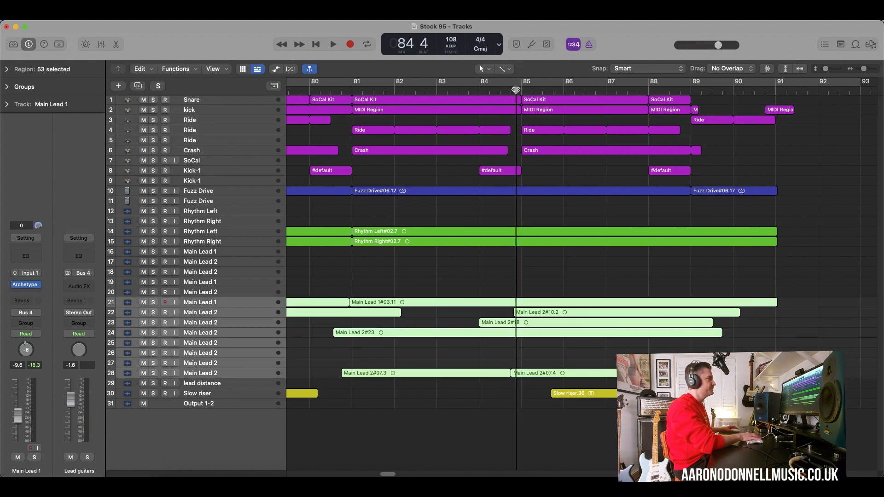
{"action": "left_click", "coordinate": [479, 90]}
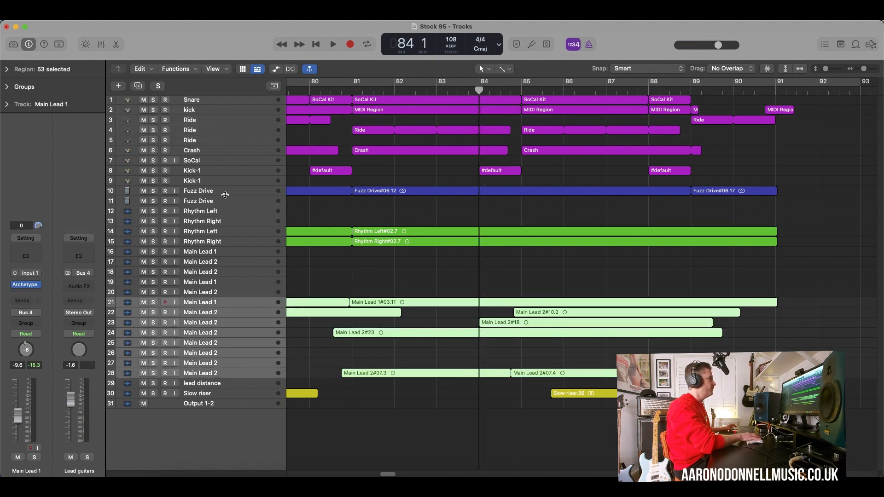
{"action": "left_click", "coordinate": [159, 87]}
{"action": "key", "text": "space"}
{"action": "left_click", "coordinate": [156, 87]}
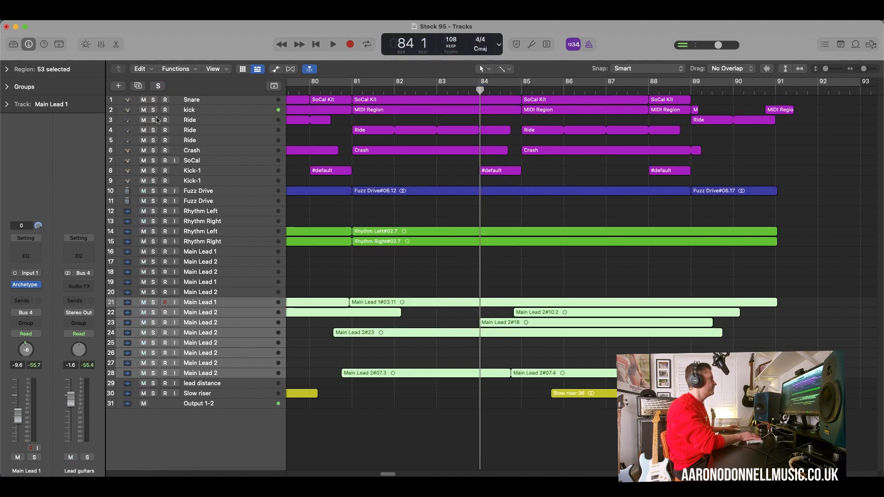
Solo the selected lead guitar tracks and play them from bar 84 to bar 91 beat 4.
{"action": "left_click", "coordinate": [154, 304]}
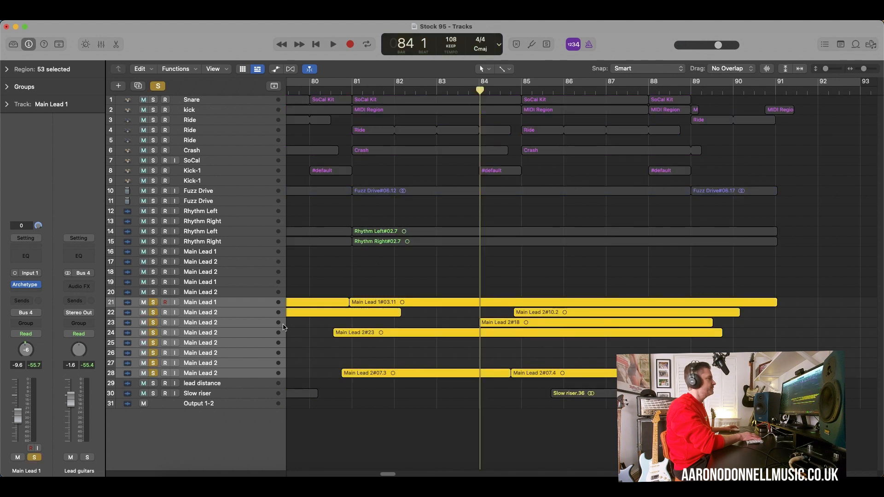
{"action": "key", "text": "space"}
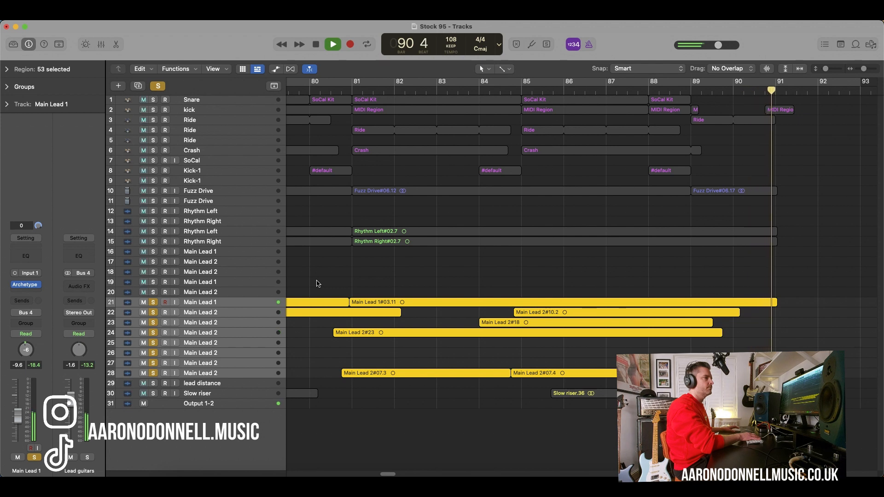
{"action": "key", "text": "space"}
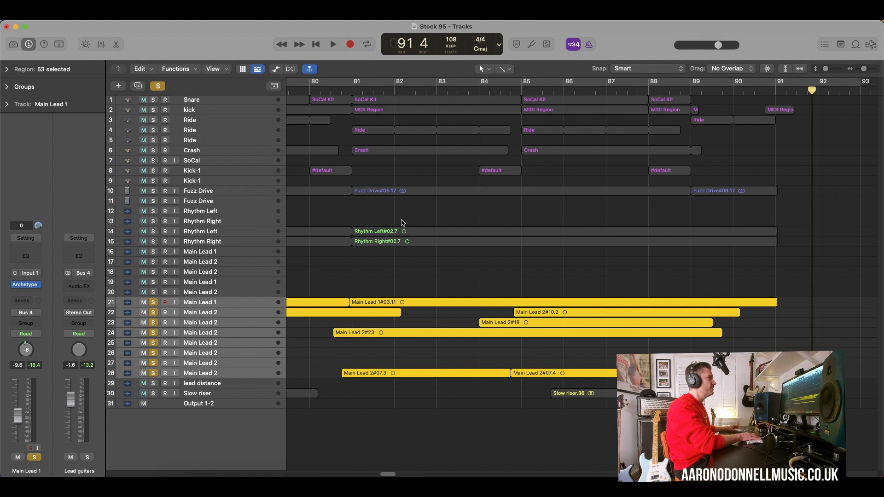
Add Rhythm Left and Rhythm Right tracks 14 and 15 to the lead solos and play from bar 84 beat 3 to bar 86 beat 4.
{"action": "left_click", "coordinate": [153, 231]}
{"action": "left_click", "coordinate": [154, 242]}
{"action": "left_click", "coordinate": [501, 91]}
{"action": "left_click", "coordinate": [158, 85]}
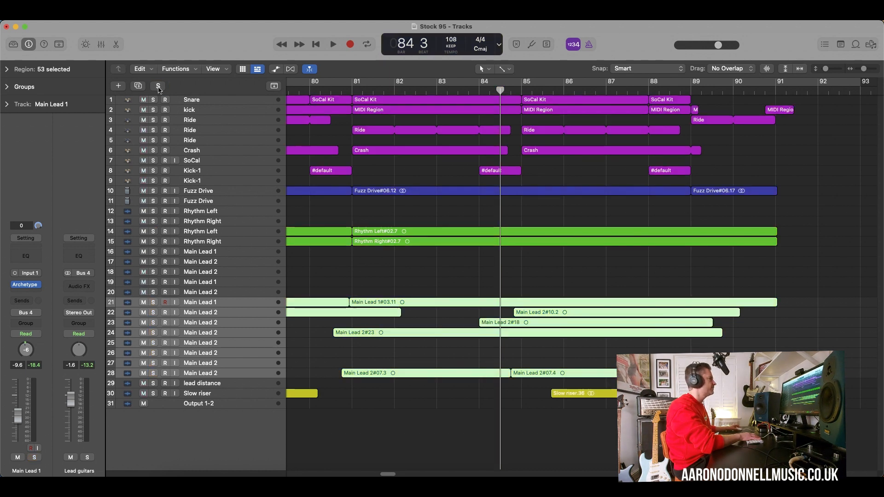
{"action": "left_click", "coordinate": [158, 86]}
{"action": "key", "text": "space"}
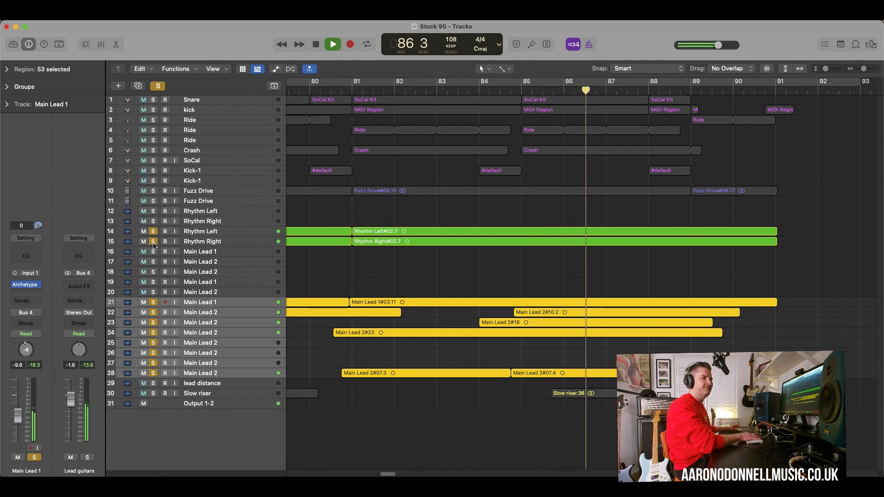
{"action": "key", "text": "space"}
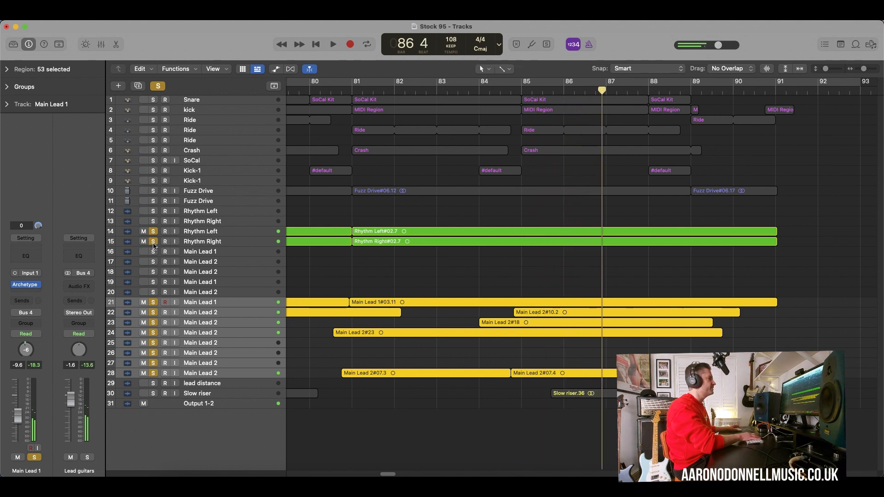
Unsolo the two rhythm guitars, play the lead guitars alone to bar 90 beat 2, and clear the remaining solos.
{"action": "left_click", "coordinate": [153, 242]}
{"action": "left_click", "coordinate": [153, 232]}
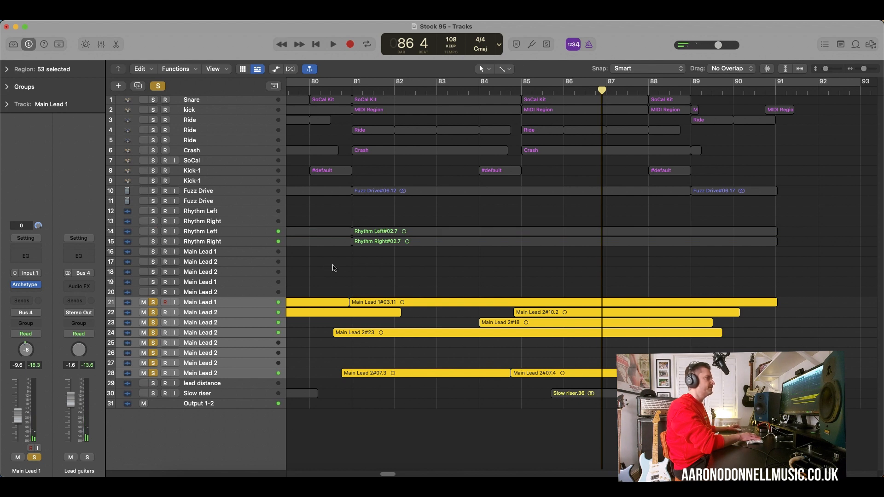
{"action": "key", "text": "space"}
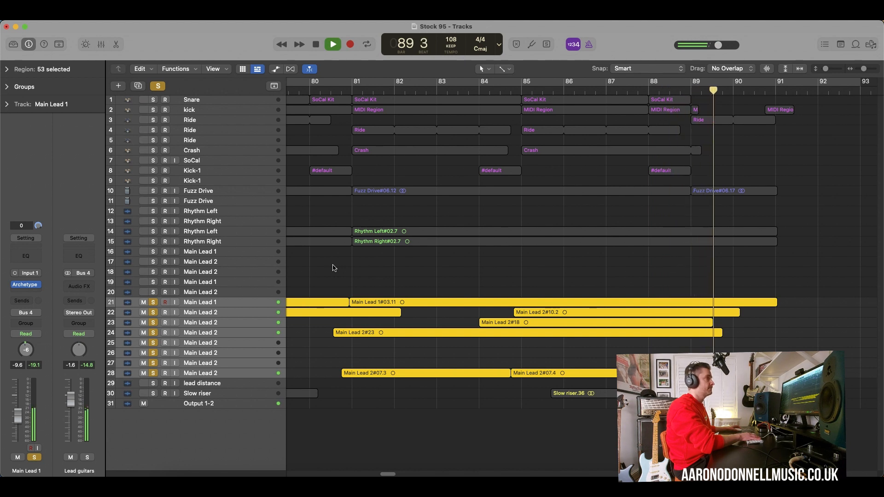
{"action": "key", "text": "space"}
{"action": "key", "text": "s"}
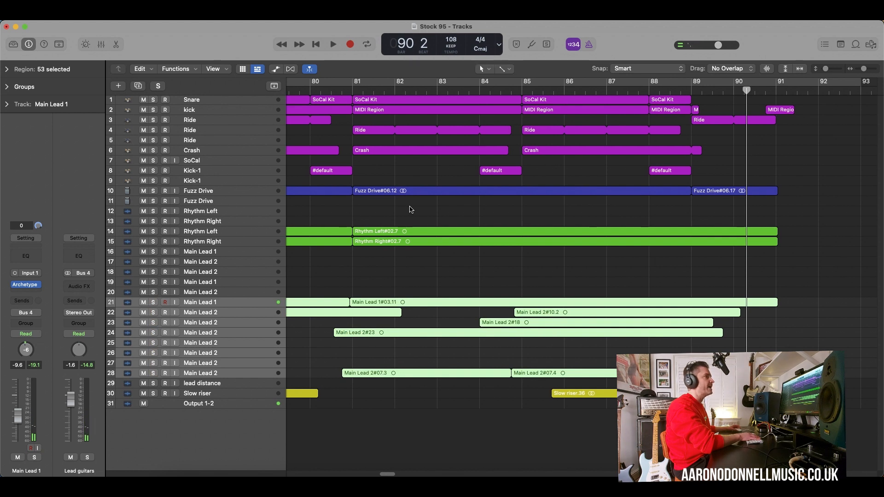
Play the full mix from bar 89 to bar 91 beat 4 and select the last kick region before the break.
{"action": "scroll", "coordinate": [411, 209], "scroll_direction": "right", "scroll_amount": 2}
{"action": "left_click", "coordinate": [683, 93]}
{"action": "key", "text": "space"}
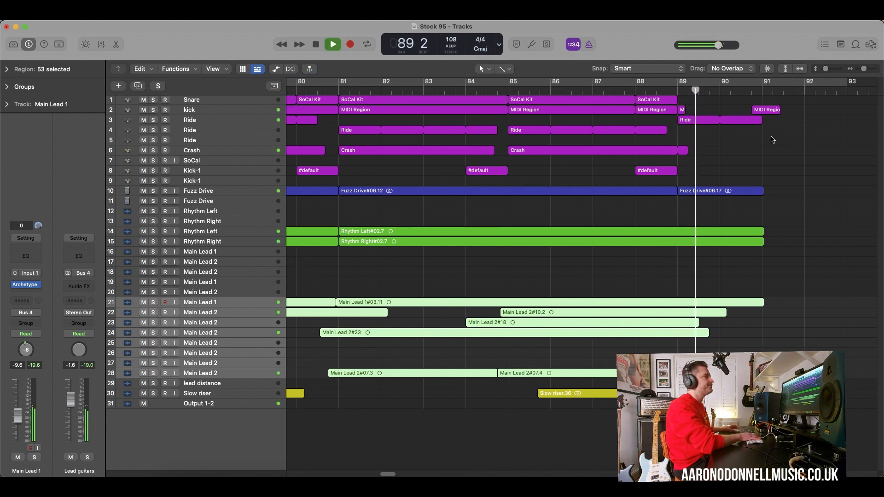
{"action": "scroll", "coordinate": [771, 136], "scroll_direction": "right", "scroll_amount": 5}
{"action": "left_click", "coordinate": [598, 111]}
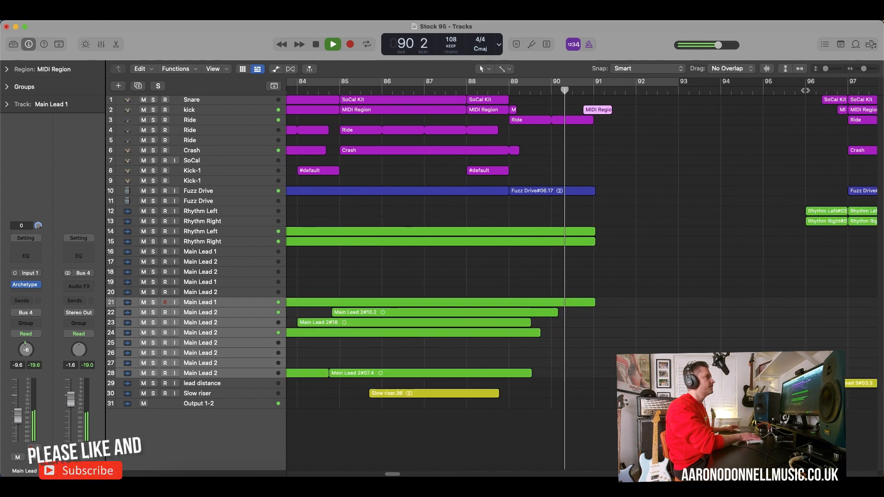
{"action": "left_click_drag", "start_coordinate": [826, 68], "coordinate": [834, 87]}
{"action": "key", "text": "space"}
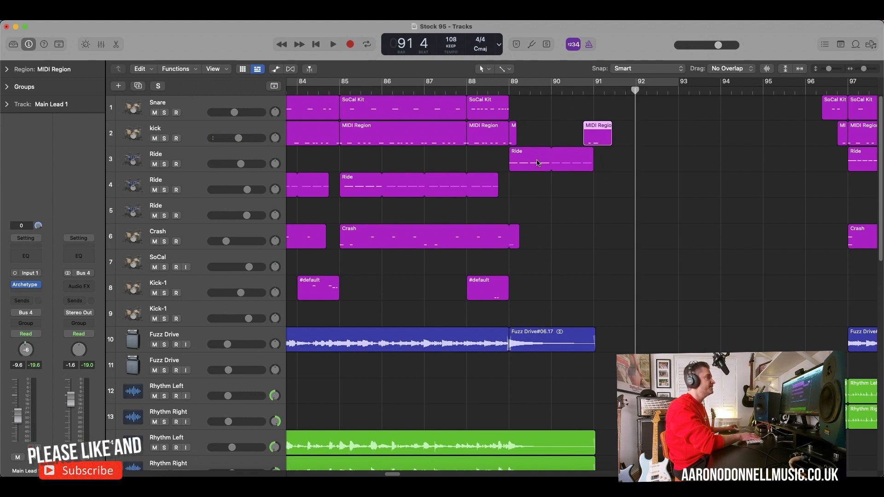
Examine the drum and fuzz bass regions at the section's ending up close and place the playhead at bar 91.
{"action": "left_click", "coordinate": [496, 89]}
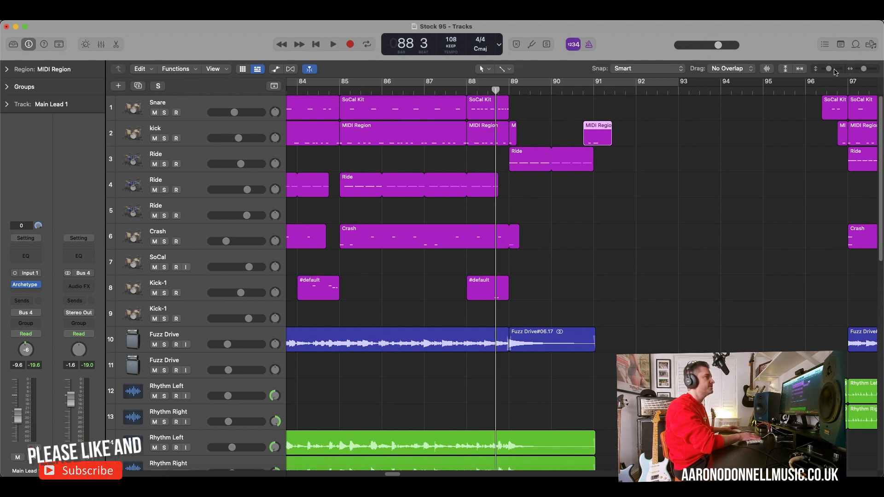
{"action": "left_click_drag", "start_coordinate": [830, 69], "coordinate": [865, 69]}
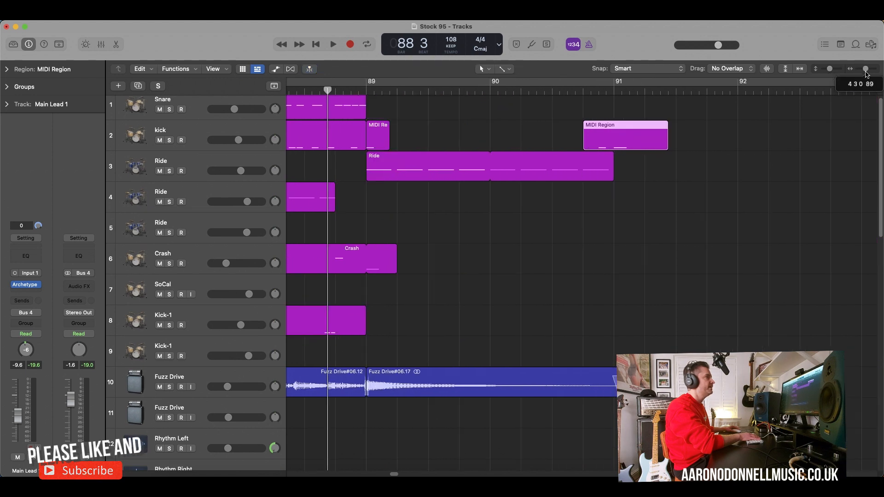
{"action": "scroll", "coordinate": [711, 166], "scroll_direction": "right", "scroll_amount": 3}
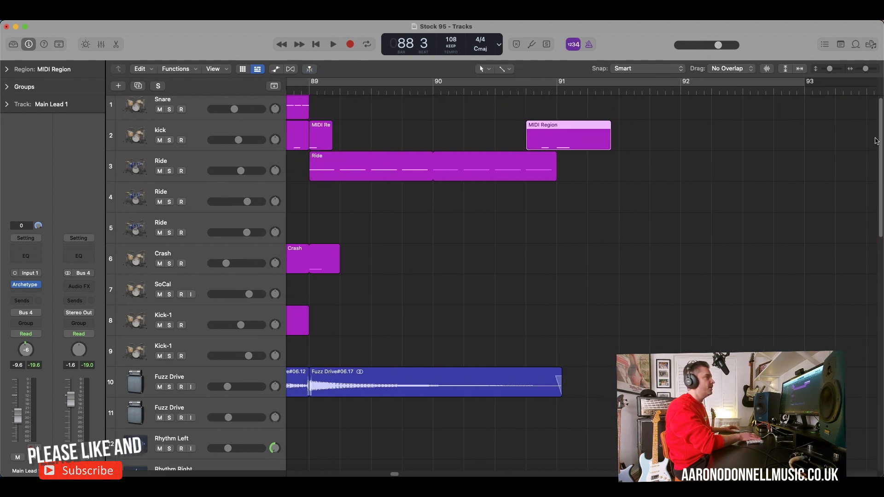
{"action": "scroll", "coordinate": [628, 100], "scroll_direction": "down", "scroll_amount": 2}
{"action": "left_click", "coordinate": [566, 91]}
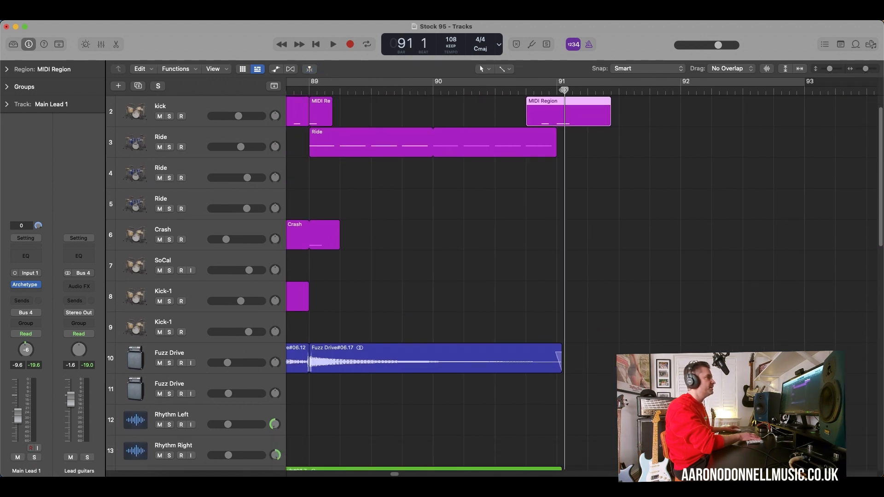
{"action": "mouse_move", "coordinate": [881, 119]}
{"action": "left_mouse_down"}
{"action": "mouse_move", "coordinate": [881, 224]}
{"action": "mouse_move", "coordinate": [880, 102]}
{"action": "left_mouse_up"}
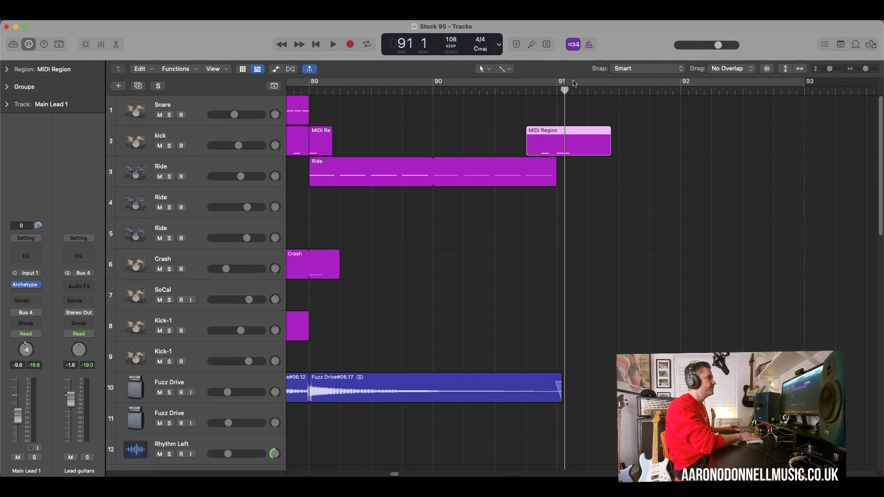
{"action": "left_click", "coordinate": [562, 91]}
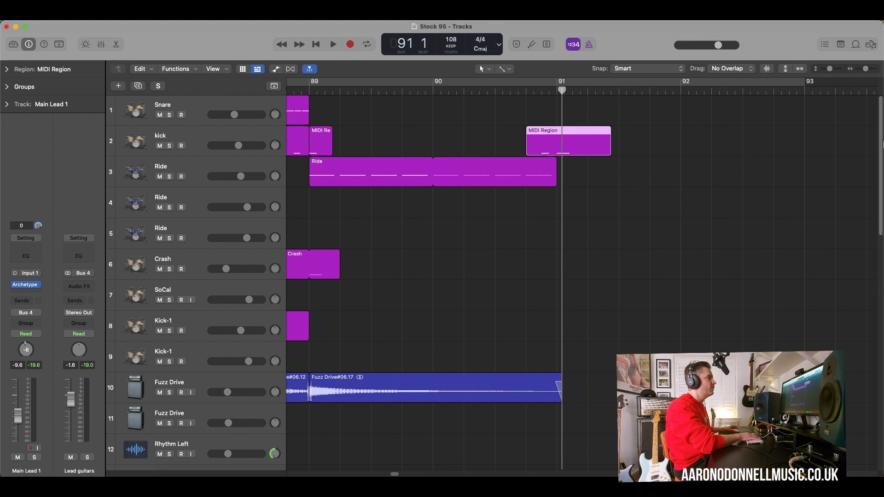
Play the section's ending from bar 89 to bar 92 beat 2.
{"action": "left_click_drag", "start_coordinate": [880, 121], "coordinate": [851, 119]}
{"action": "left_click", "coordinate": [309, 97]}
{"action": "key", "text": "space"}
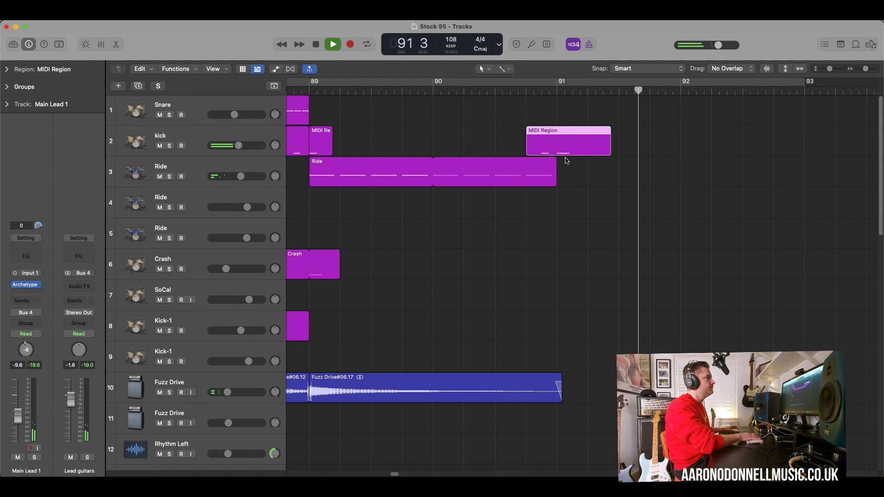
{"action": "key", "text": "space"}
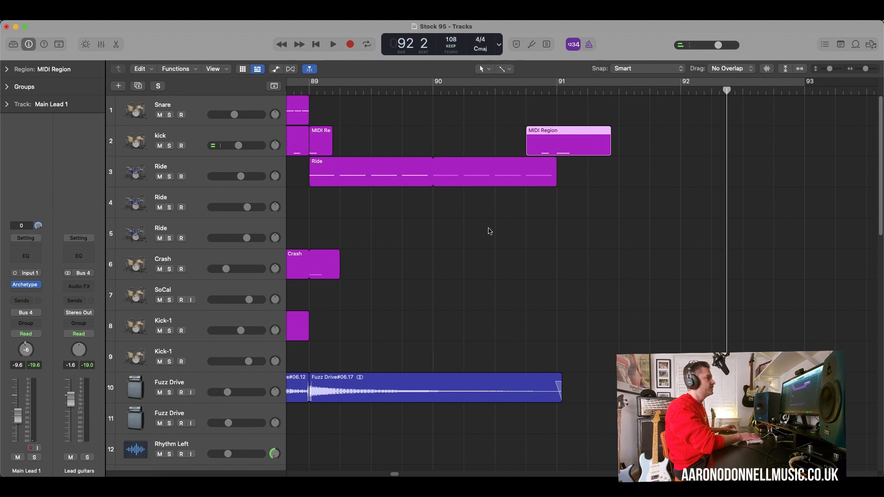
Play the transition into the ending from bar 88 beat 4 to bar 91.
{"action": "scroll", "coordinate": [490, 231], "scroll_direction": "left", "scroll_amount": 5}
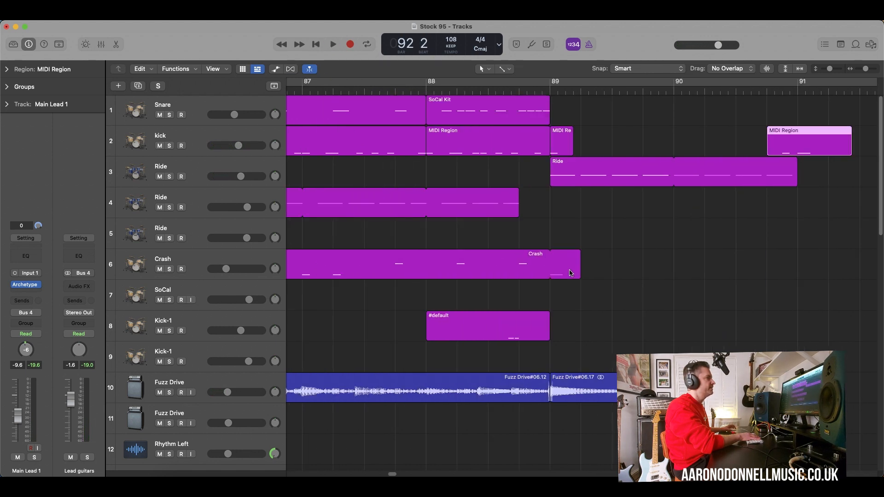
{"action": "left_click", "coordinate": [517, 84]}
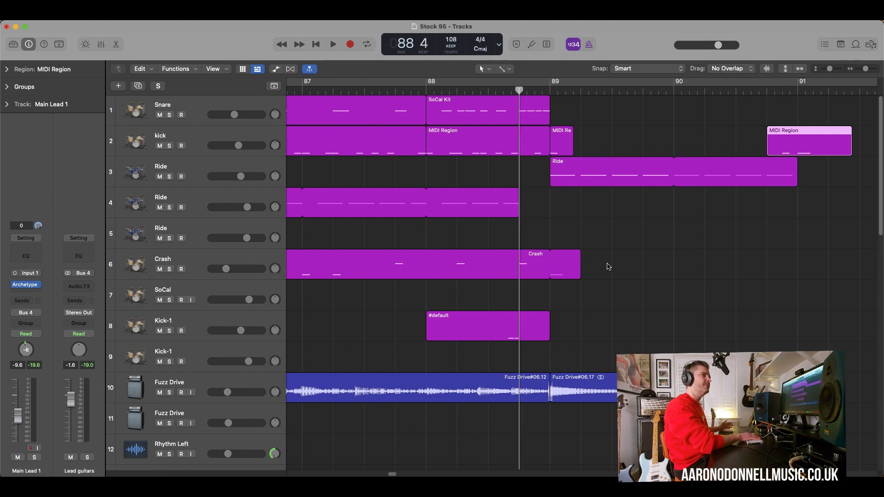
{"action": "key", "text": "space"}
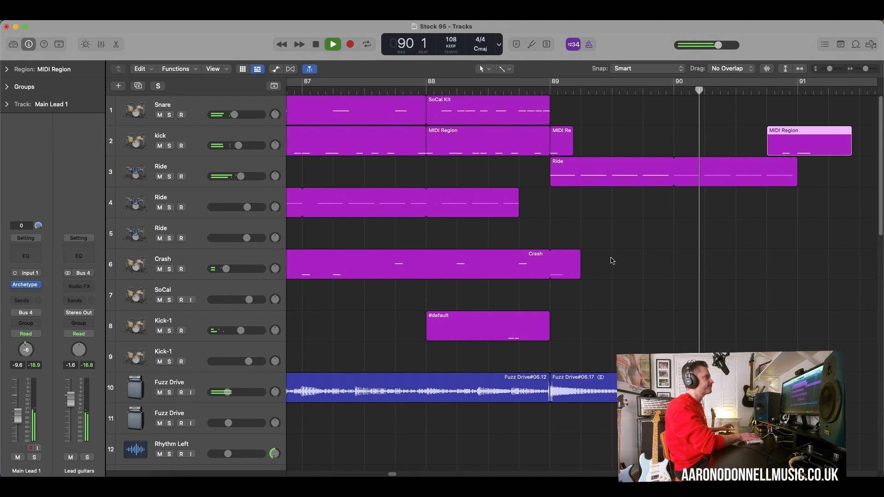
{"action": "key", "text": "space"}
Select lead guitar tracks 20, 19, 24, 25 and 26 one at a time to examine the plug-ins on their channel strips.
{"action": "left_click_drag", "start_coordinate": [865, 71], "coordinate": [823, 76]}
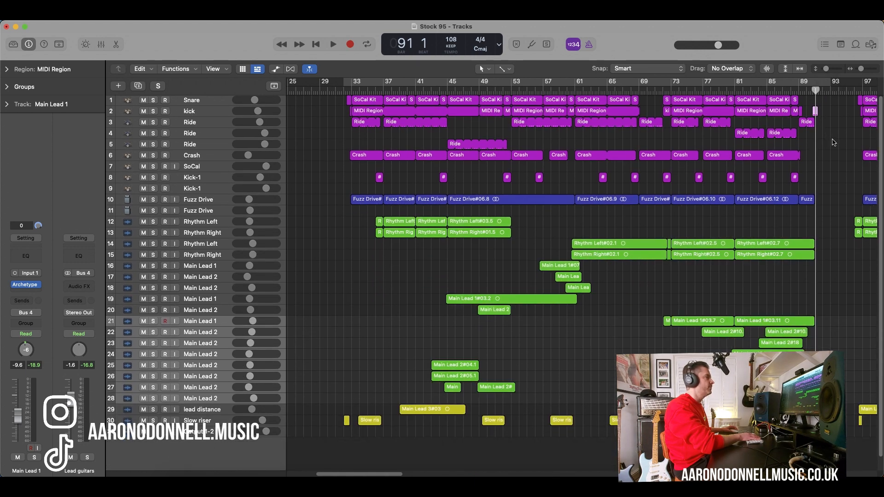
{"action": "scroll", "coordinate": [552, 231], "scroll_direction": "right", "scroll_amount": 1}
{"action": "left_click", "coordinate": [366, 325]}
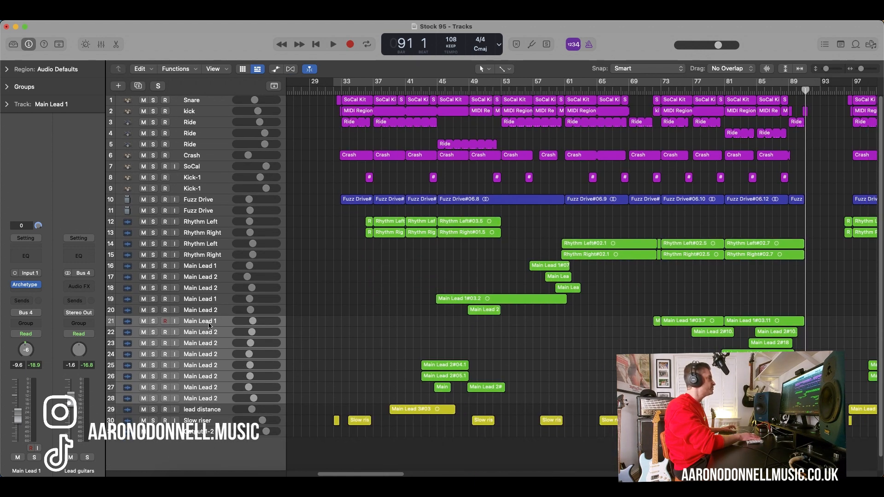
{"action": "left_click", "coordinate": [219, 313]}
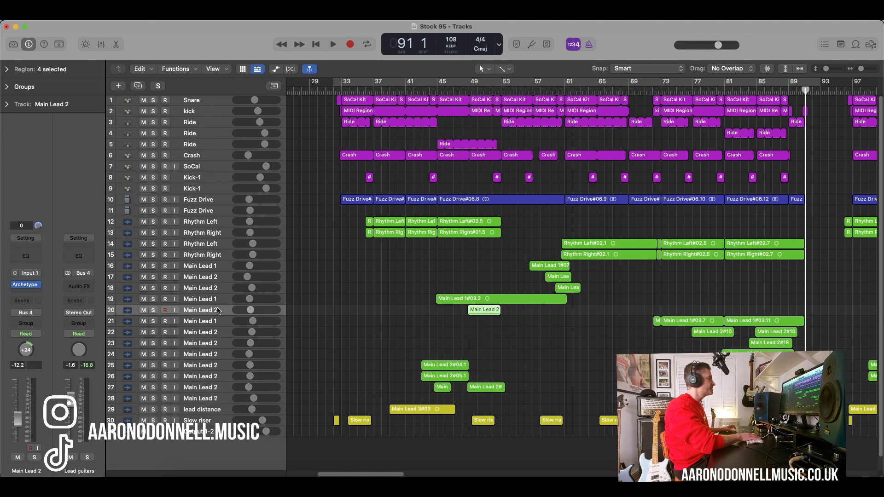
{"action": "left_click", "coordinate": [215, 300]}
{"action": "left_click", "coordinate": [216, 358]}
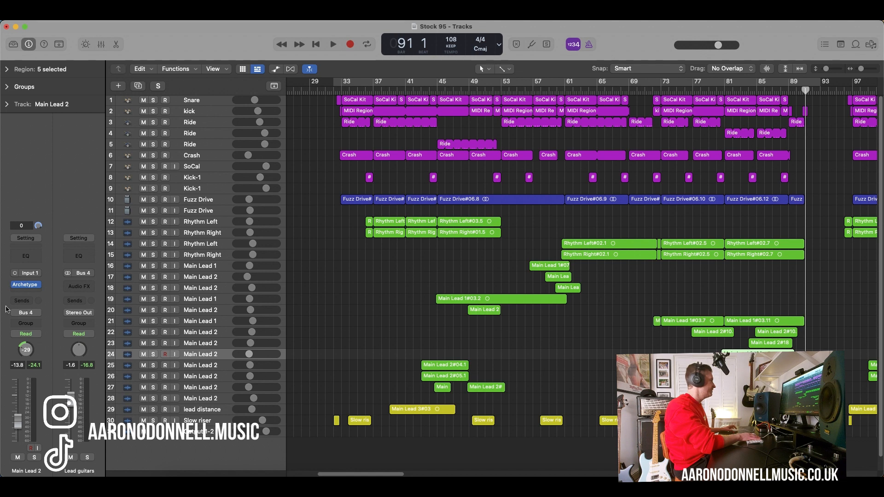
{"action": "left_click", "coordinate": [199, 368]}
{"action": "left_click", "coordinate": [201, 378]}
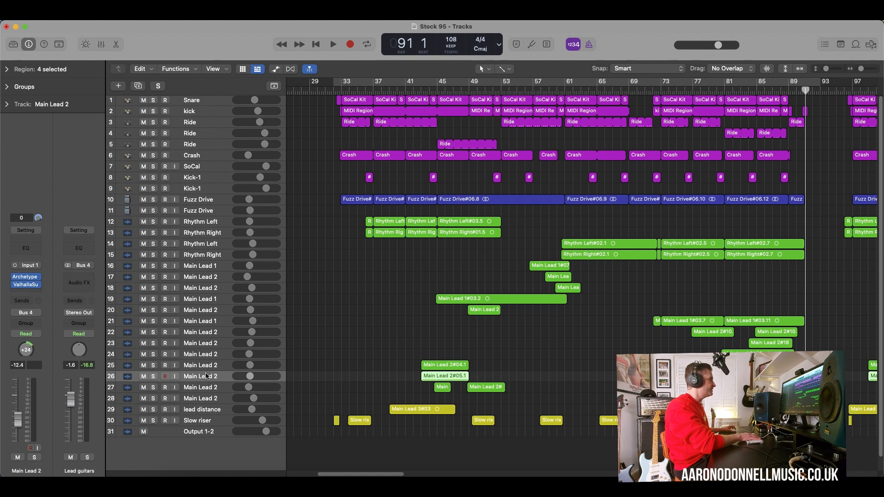
Play from bar 42, solo Main Lead 2 tracks 25 and 26 during playback, and dismiss the system overload alert.
{"action": "left_click", "coordinate": [413, 92]}
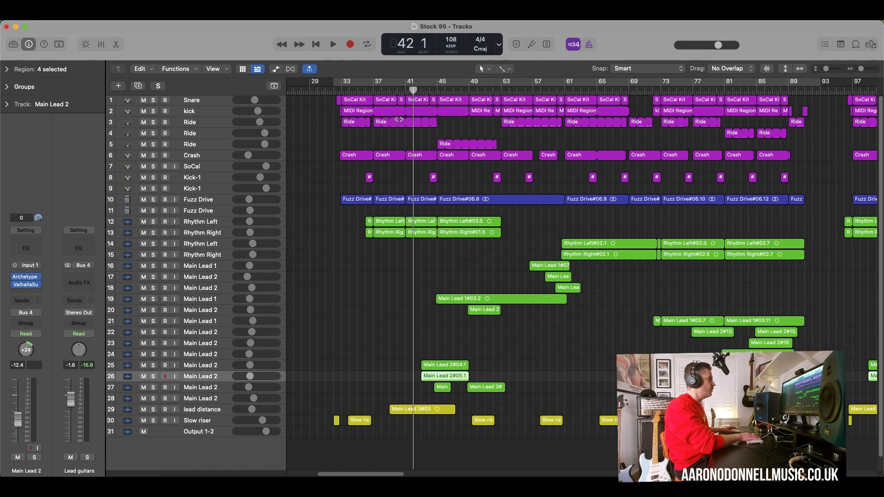
{"action": "key", "text": "space"}
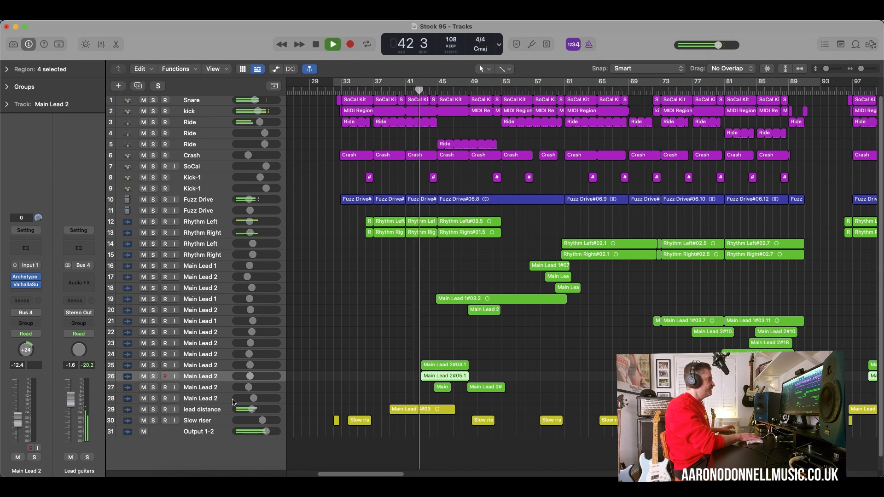
{"action": "left_click", "coordinate": [153, 365]}
{"action": "left_click", "coordinate": [154, 378]}
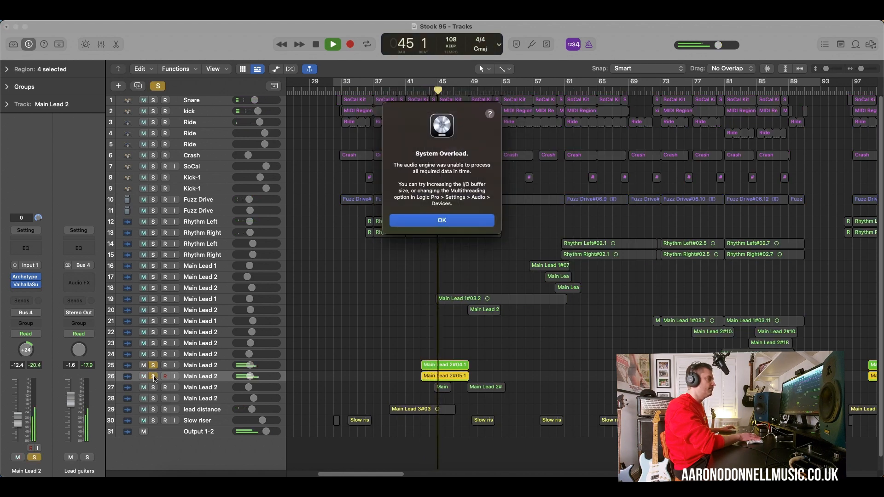
{"action": "left_click", "coordinate": [415, 222]}
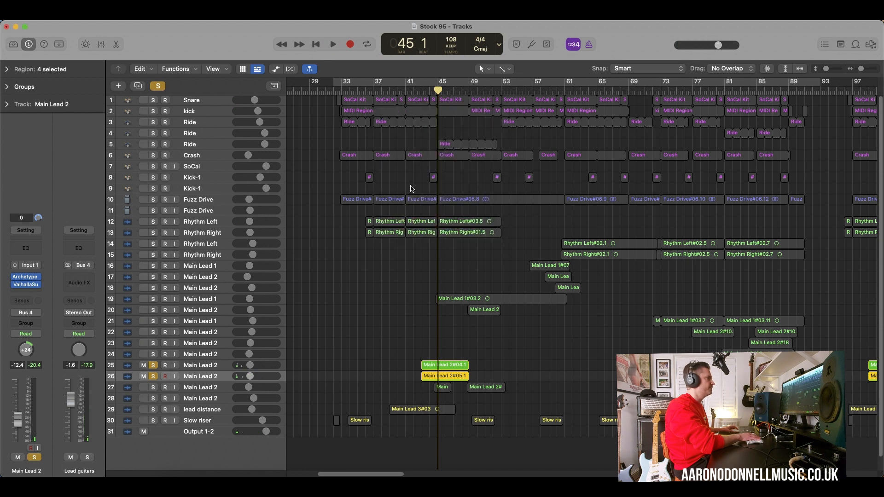
Play the soloed lead tracks 25 and 26 from about bar 44 to bar 48 beat 2 while comparing their channel strips.
{"action": "left_click", "coordinate": [429, 91]}
{"action": "key", "text": "space"}
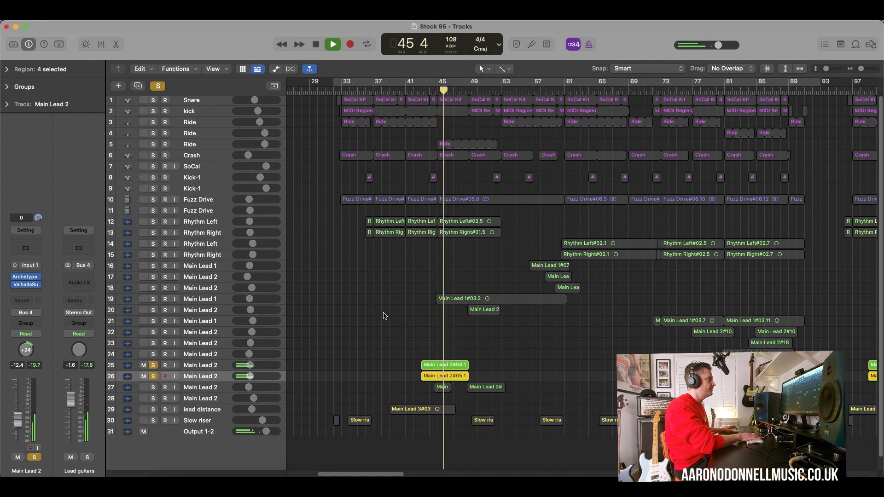
{"action": "left_click", "coordinate": [199, 366]}
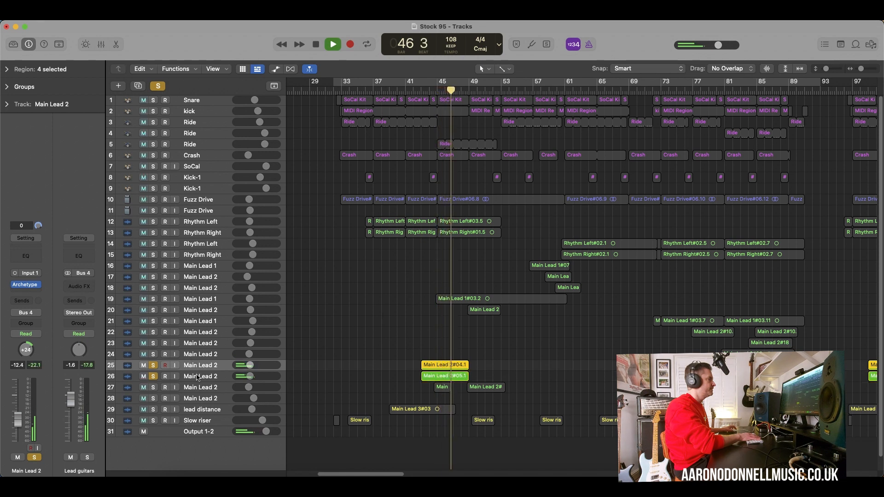
{"action": "left_click", "coordinate": [197, 378]}
{"action": "left_click_drag", "start_coordinate": [826, 68], "coordinate": [829, 68]}
{"action": "key", "text": "space"}
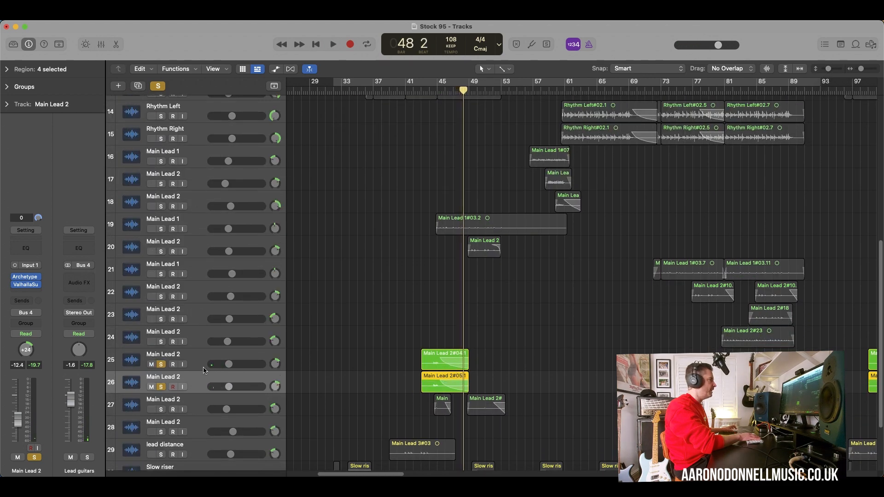
Unsolo track 25 and play only lead track 26 from about bar 44 to bar 46 beat 4.
{"action": "left_click", "coordinate": [161, 364]}
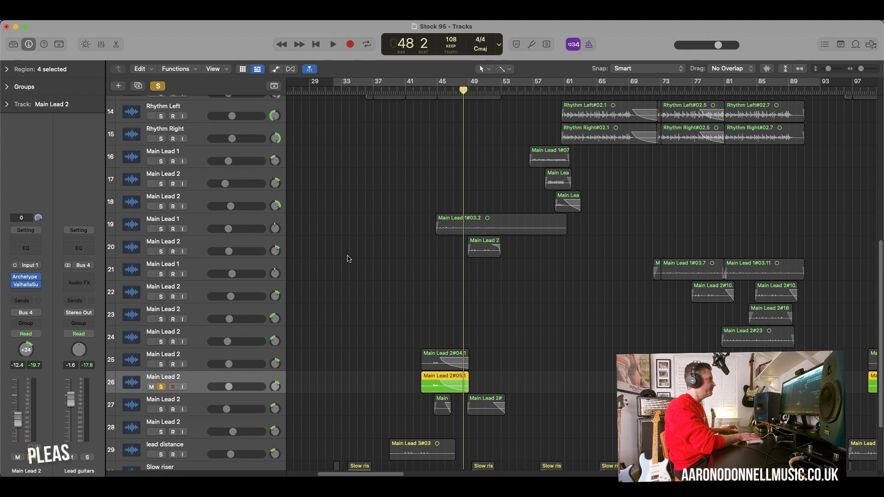
{"action": "left_click", "coordinate": [427, 92]}
{"action": "key", "text": "space"}
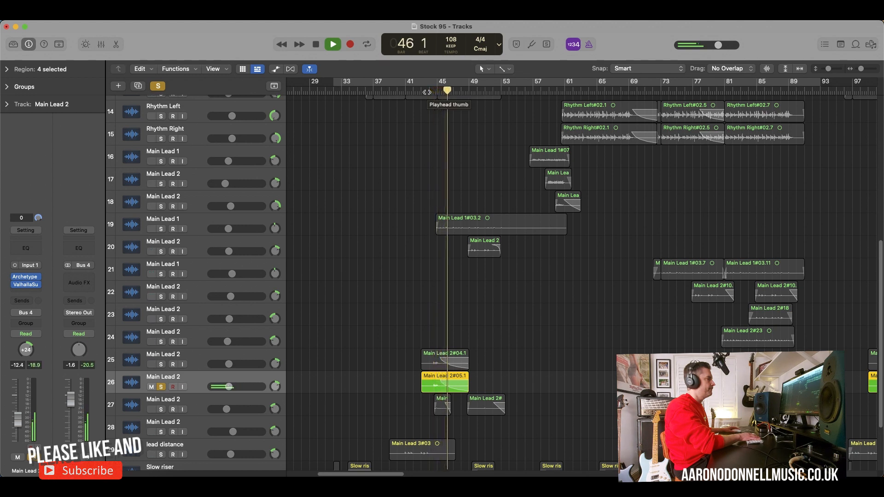
{"action": "key", "text": "space"}
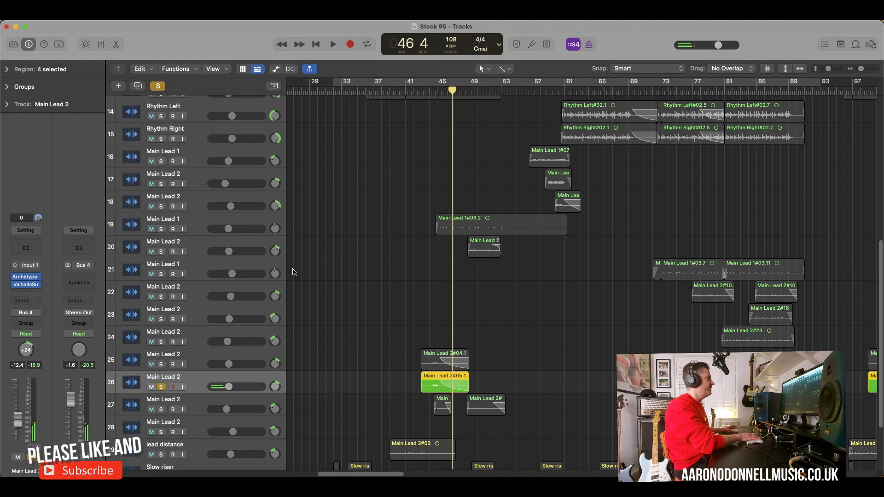
Examine the ValhallaSupermassive settings on lead track 26, close the plug-in and unsolo the track.
{"action": "left_click", "coordinate": [25, 285]}
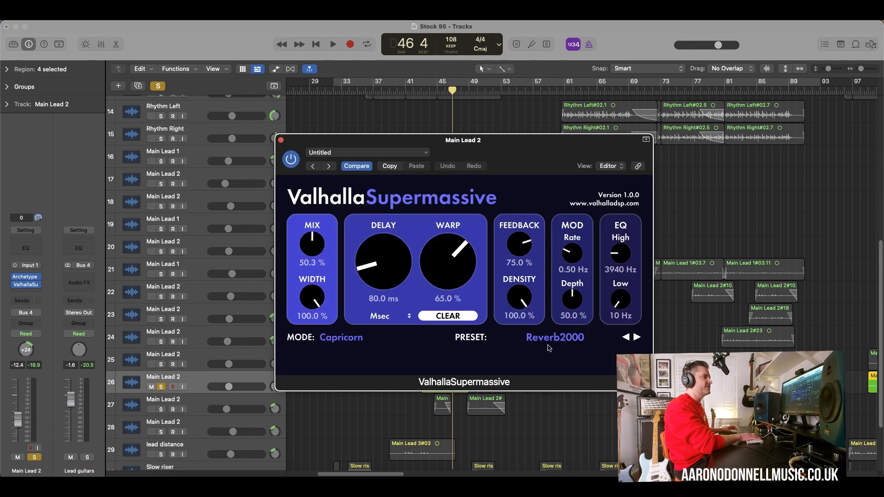
{"action": "left_click", "coordinate": [281, 140]}
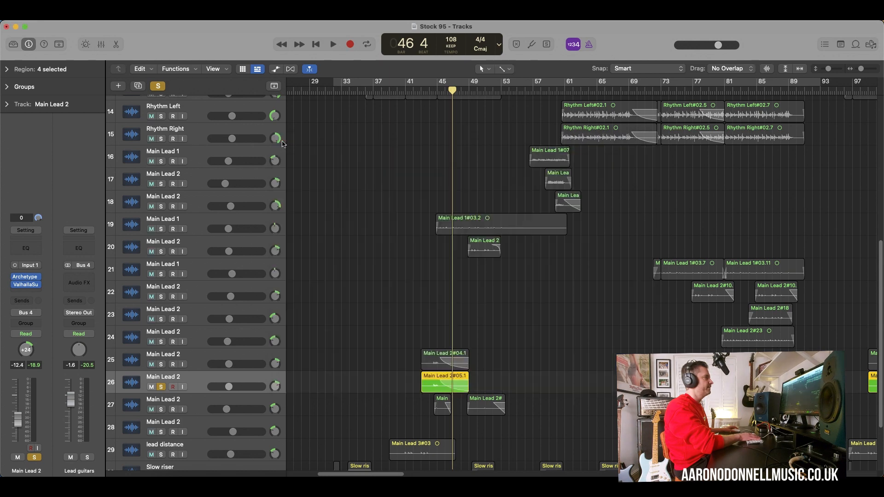
{"action": "left_click", "coordinate": [161, 387]}
Open Archetype Nolly on Main Lead 2 track 25 and review its EQ, effects, amp, cabinet and pedal sections before closing it.
{"action": "left_click", "coordinate": [432, 367]}
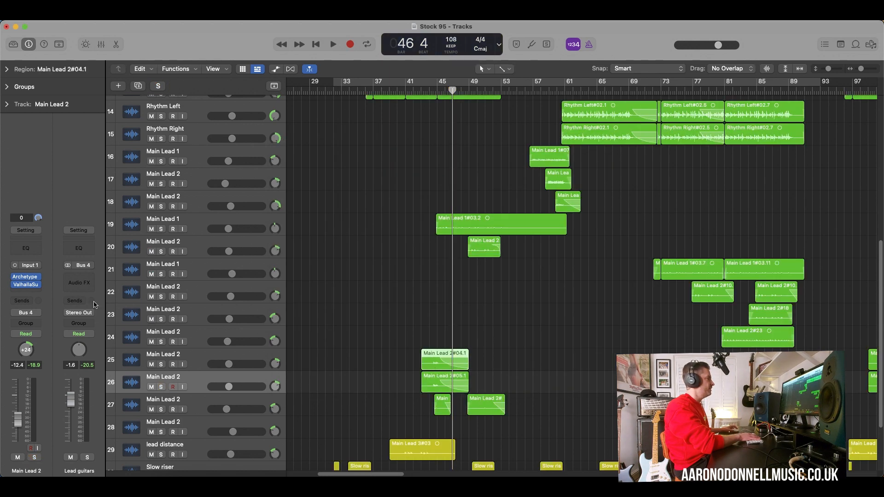
{"action": "left_click", "coordinate": [201, 364]}
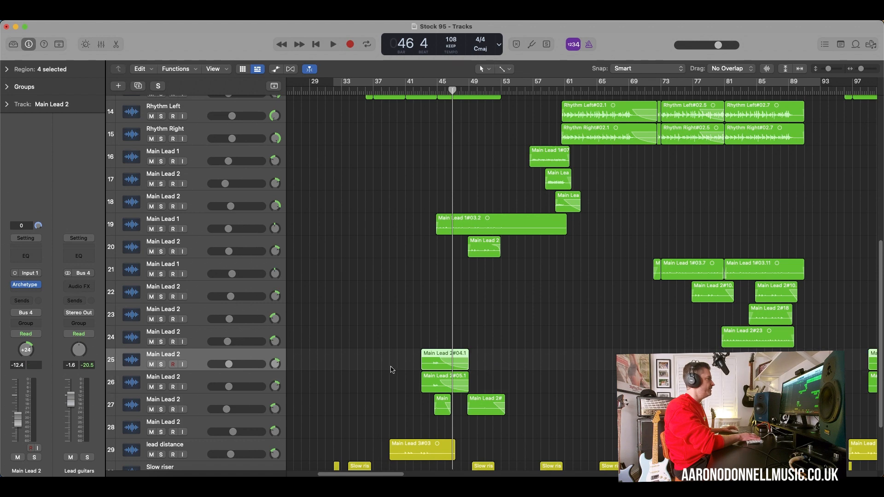
{"action": "left_click", "coordinate": [17, 288]}
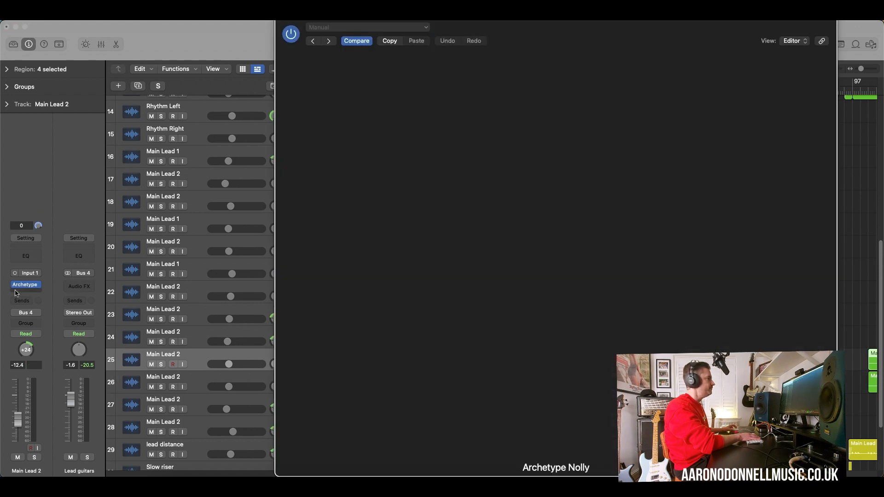
{"action": "left_click_drag", "start_coordinate": [618, 43], "coordinate": [478, 45]}
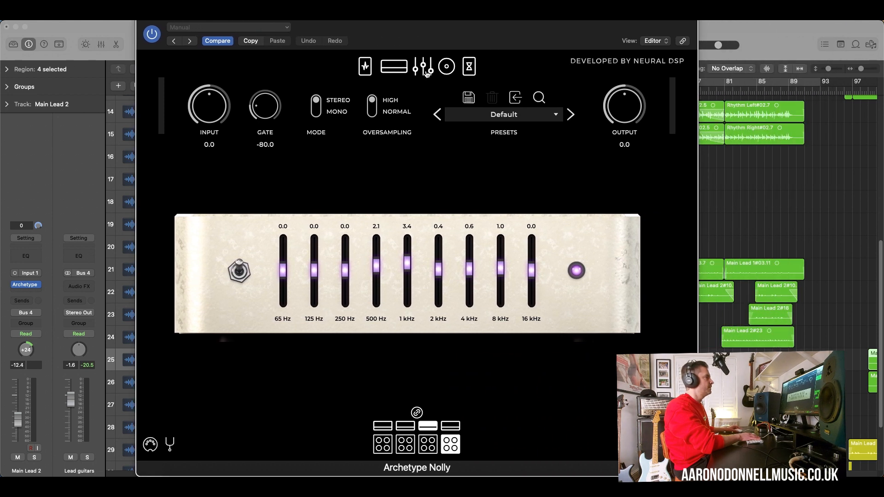
{"action": "left_click", "coordinate": [469, 69]}
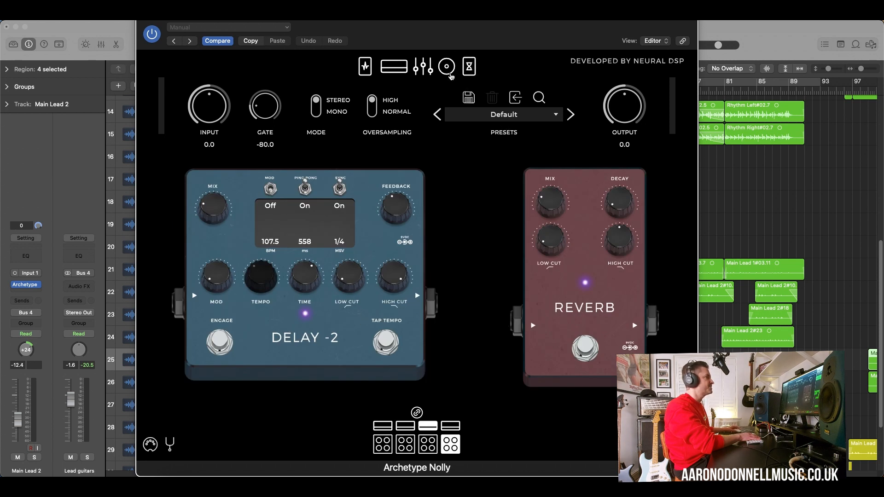
{"action": "left_click", "coordinate": [424, 70]}
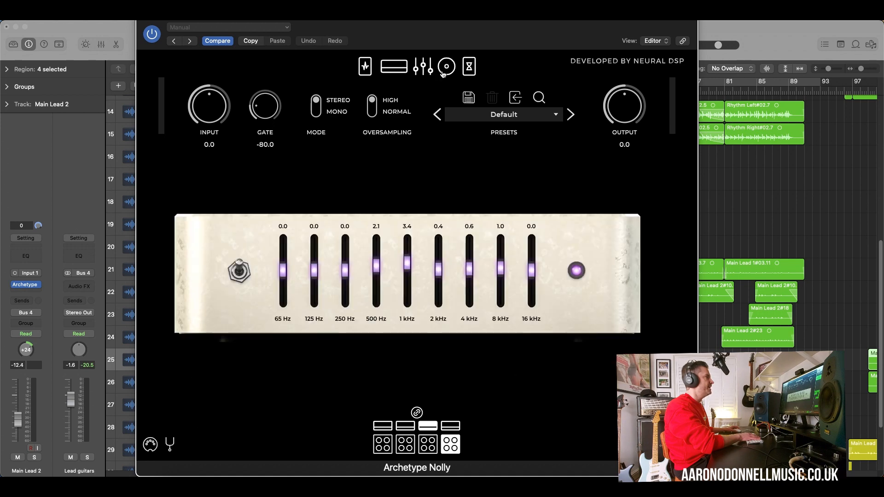
{"action": "left_click", "coordinate": [446, 72]}
{"action": "left_click", "coordinate": [402, 73]}
{"action": "left_click", "coordinate": [384, 74]}
{"action": "left_click", "coordinate": [367, 70]}
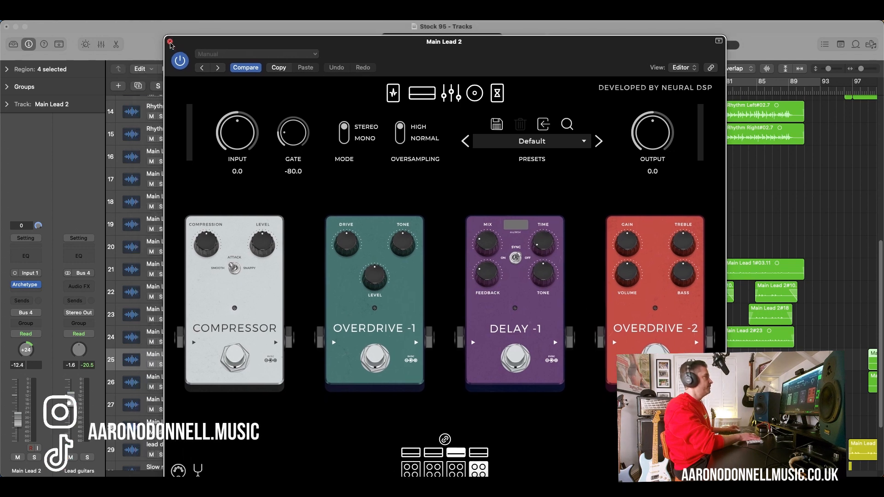
{"action": "left_click", "coordinate": [169, 42]}
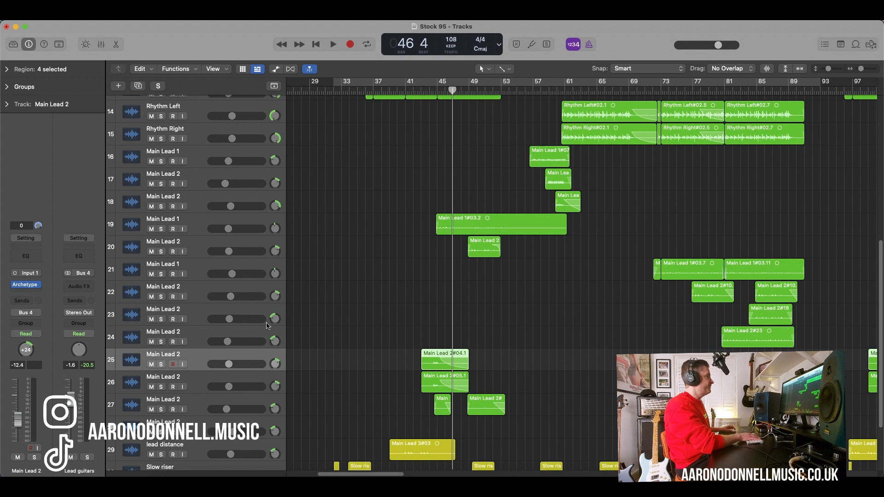
Select lead tracks 24, 23 and 22 one at a time to examine their channel strips.
{"action": "left_click", "coordinate": [199, 341]}
{"action": "left_click", "coordinate": [192, 319]}
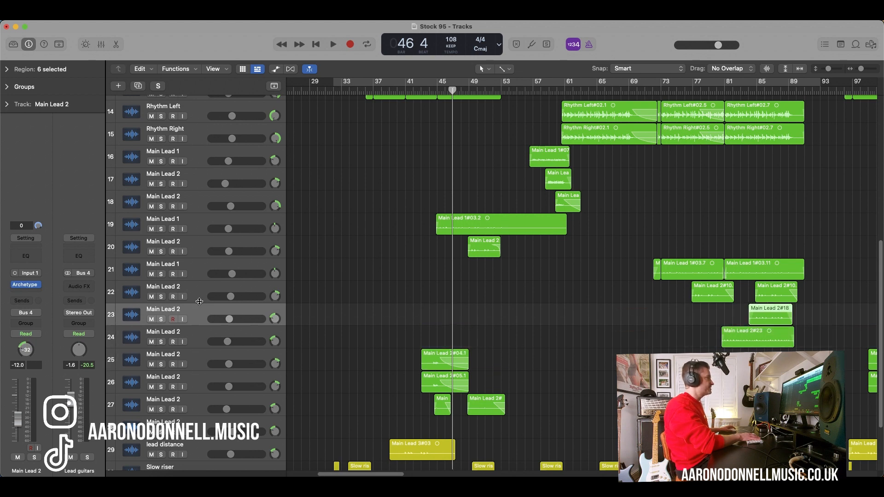
{"action": "left_click", "coordinate": [200, 298]}
{"action": "scroll", "coordinate": [201, 302], "scroll_direction": "up", "scroll_amount": 5}
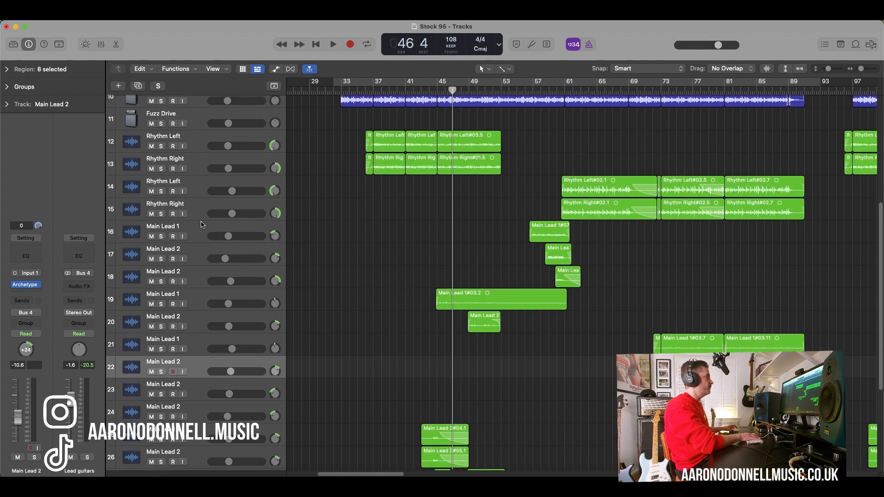
Alternate between Rhythm Left track 14 and Rhythm Right track 15 to compare their EQ curves, plug-ins and panning.
{"action": "left_click", "coordinate": [206, 186]}
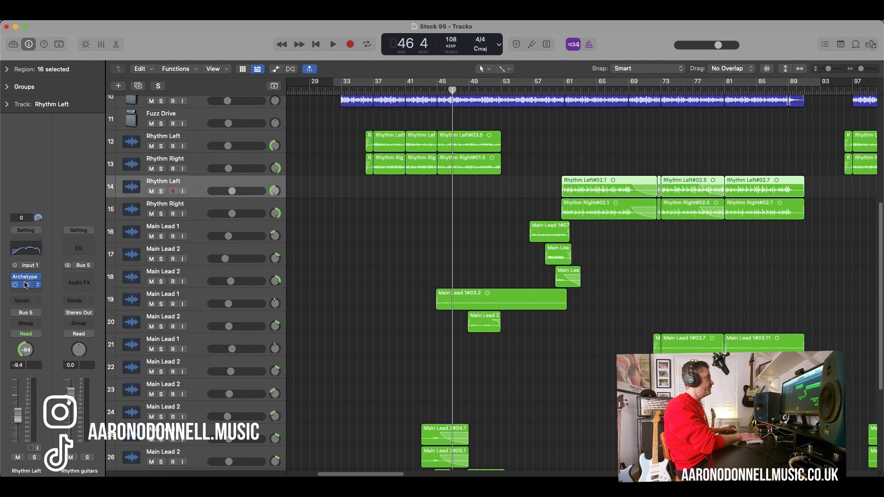
{"action": "left_click", "coordinate": [202, 209]}
{"action": "left_click", "coordinate": [204, 194]}
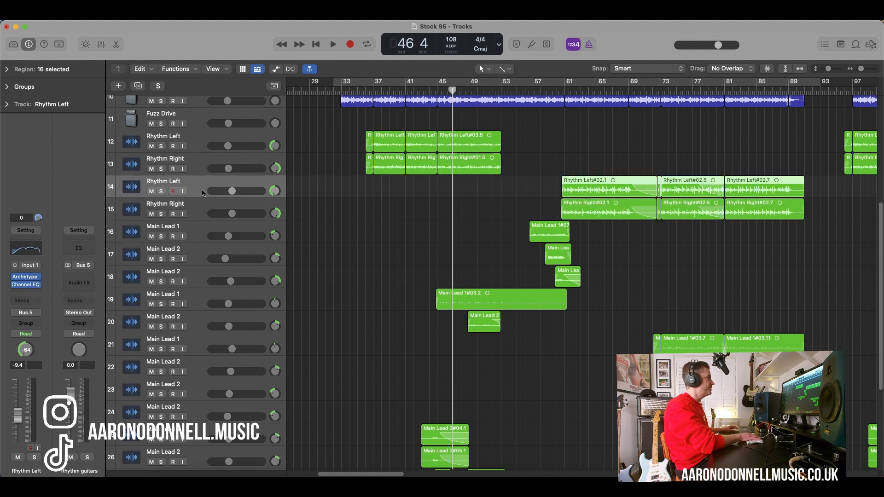
{"action": "left_click", "coordinate": [200, 212]}
{"action": "left_click", "coordinate": [201, 192]}
{"action": "left_click", "coordinate": [202, 212]}
{"action": "left_click", "coordinate": [200, 192]}
{"action": "left_click", "coordinate": [202, 210]}
{"action": "double_click", "coordinate": [199, 207]}
{"action": "left_click", "coordinate": [195, 219]}
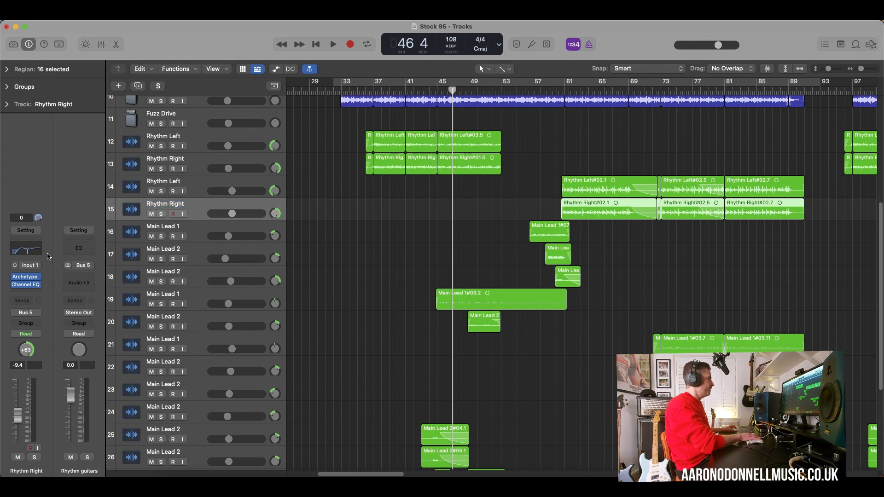
Solo Rhythm Right track 15 and open its Channel EQ clear of the track's regions.
{"action": "left_click", "coordinate": [26, 250]}
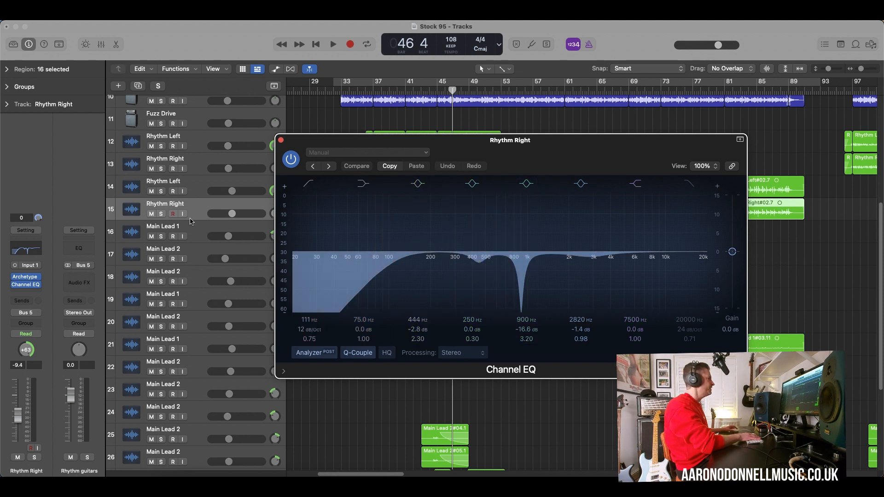
{"action": "left_click", "coordinate": [160, 215]}
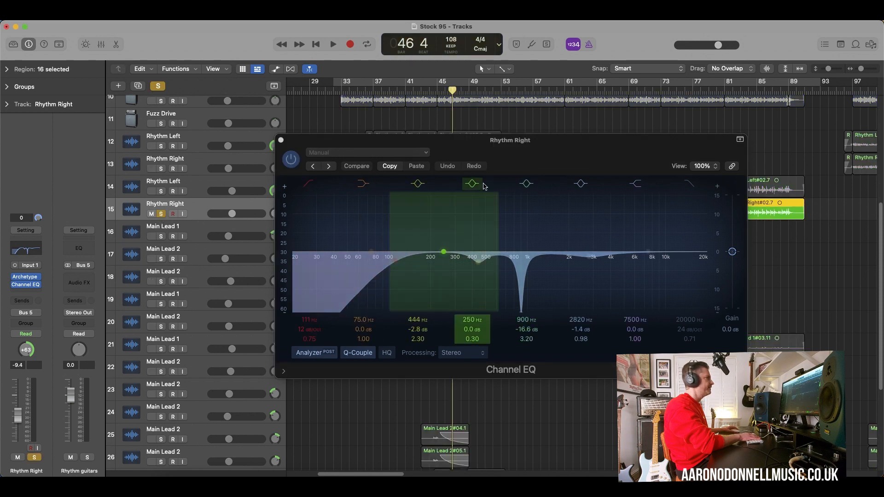
{"action": "left_click_drag", "start_coordinate": [505, 151], "coordinate": [590, 237]}
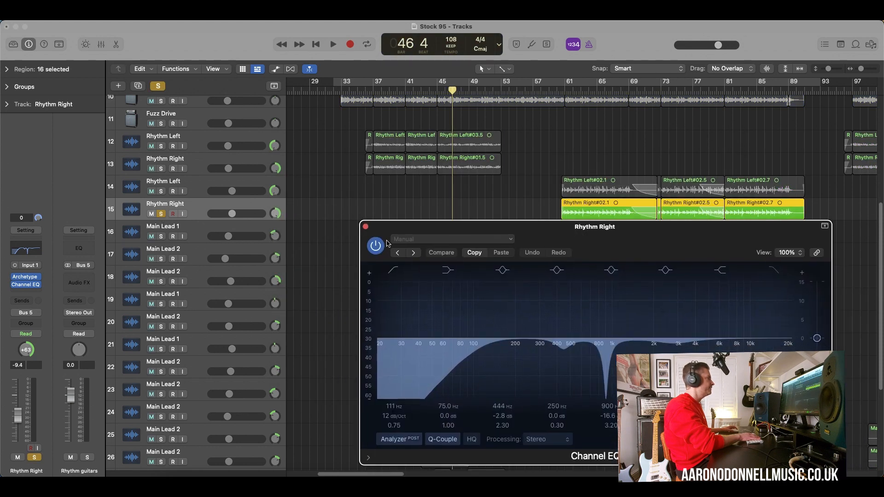
{"action": "left_click", "coordinate": [366, 227]}
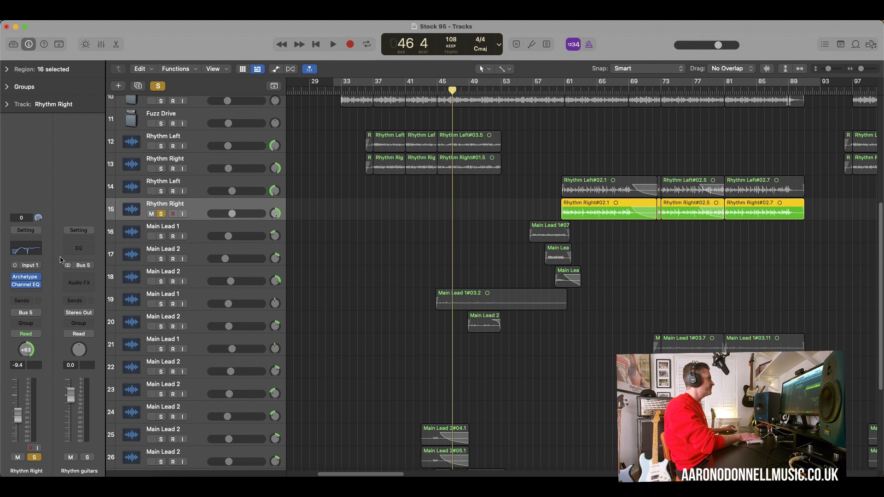
{"action": "left_click", "coordinate": [19, 251]}
{"action": "left_click_drag", "start_coordinate": [596, 226], "coordinate": [515, 230]}
Play the soloed Rhythm Right track from bar 61 with its Channel EQ in view, dismissing the system overload alerts.
{"action": "left_click", "coordinate": [570, 94]}
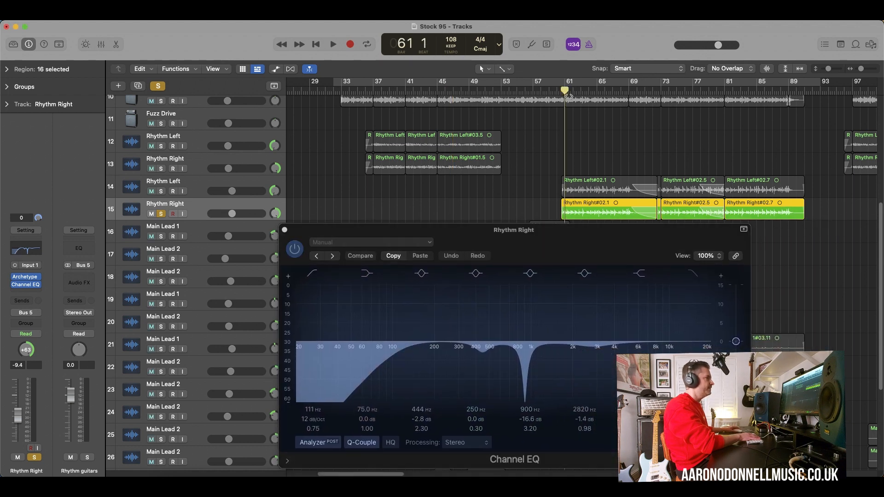
{"action": "key", "text": "space"}
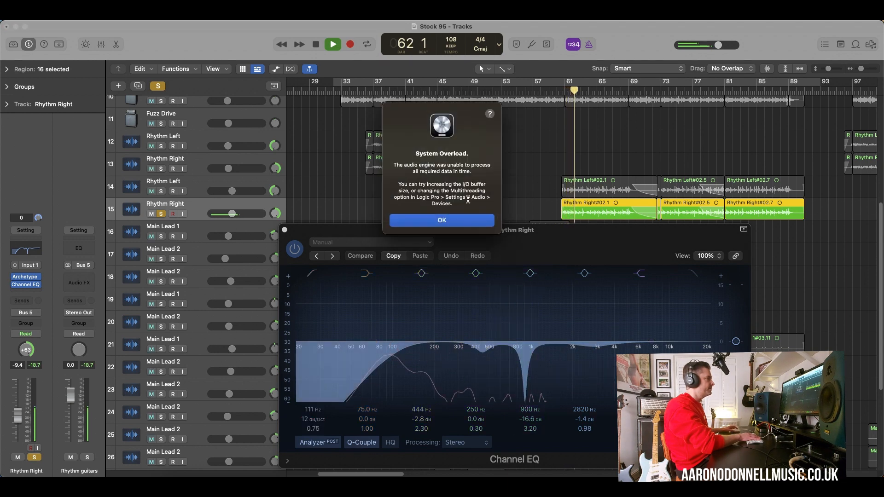
{"action": "left_click", "coordinate": [441, 220]}
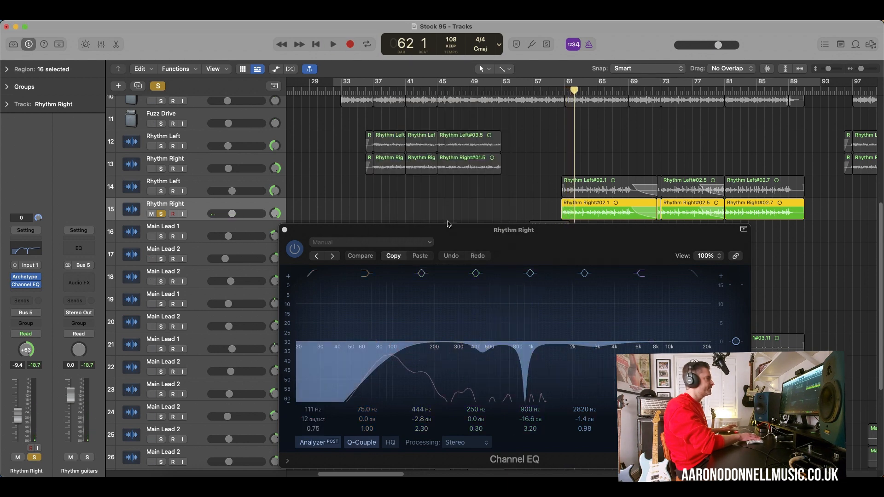
{"action": "left_click", "coordinate": [566, 93]}
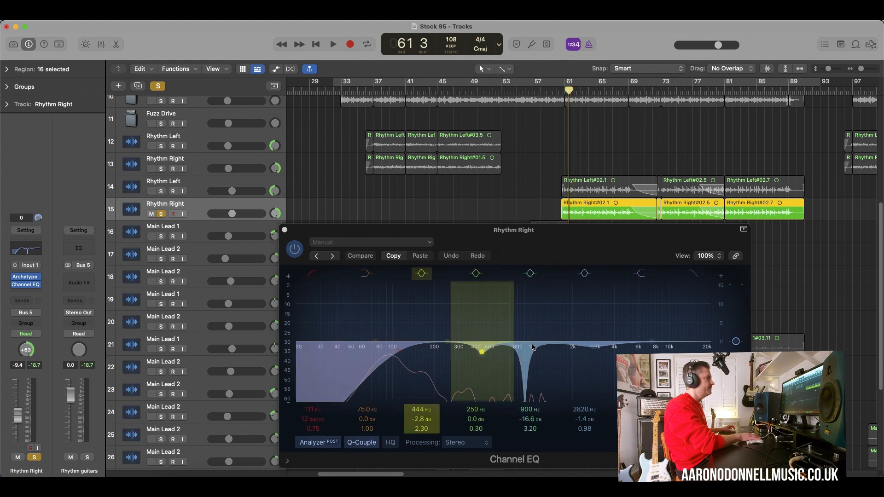
{"action": "key", "text": "space"}
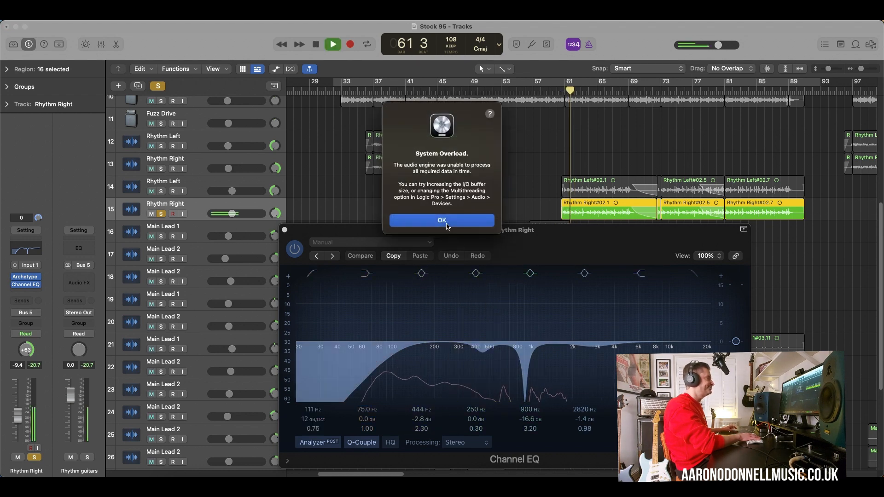
{"action": "left_click", "coordinate": [443, 220]}
{"action": "left_click_drag", "start_coordinate": [455, 236], "coordinate": [250, 129]}
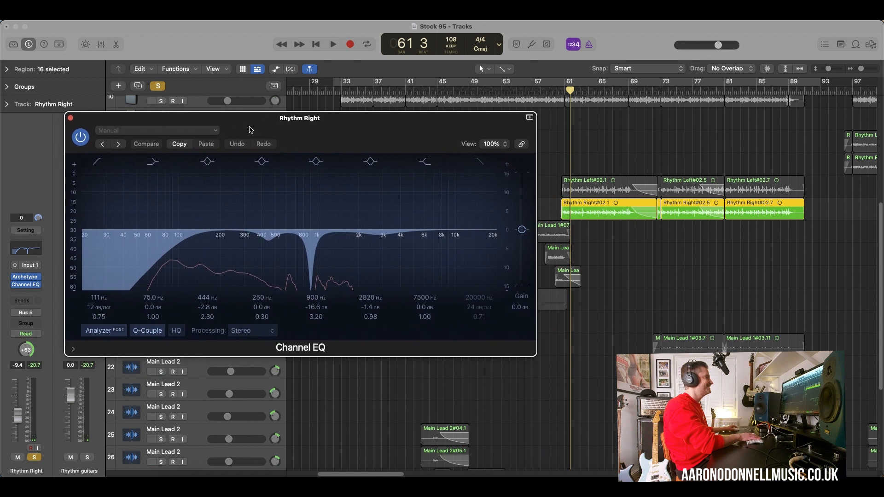
{"action": "left_click", "coordinate": [524, 359]}
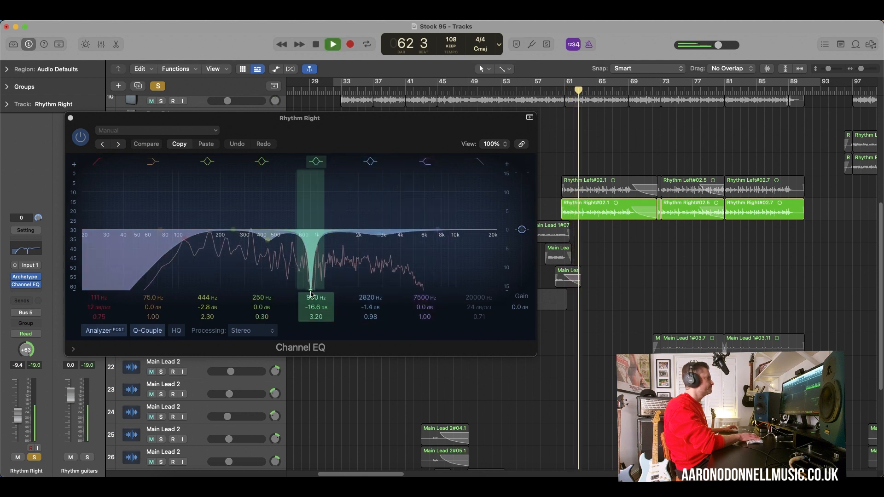
Raise the 900 Hz EQ band to +0.2 dB during playback for comparison, restore the cut to -15.8 dB and stop playback.
{"action": "left_click_drag", "start_coordinate": [311, 293], "coordinate": [311, 229]}
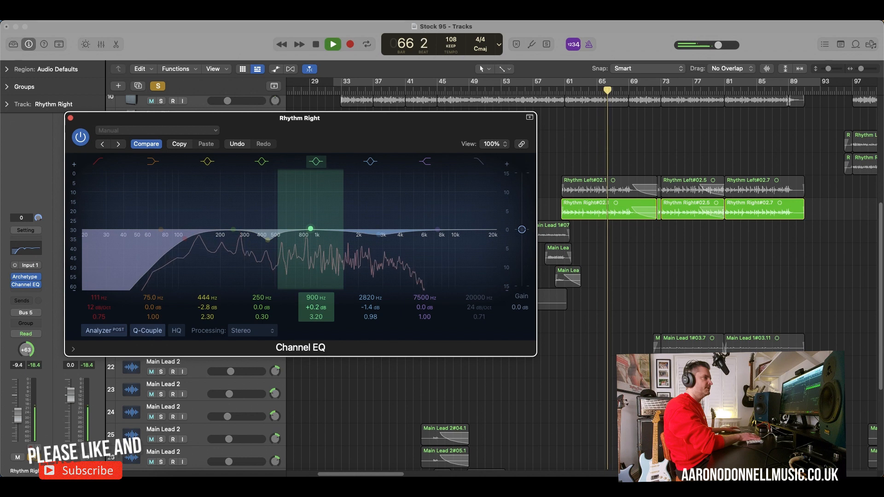
{"action": "left_click_drag", "start_coordinate": [311, 228], "coordinate": [311, 290]}
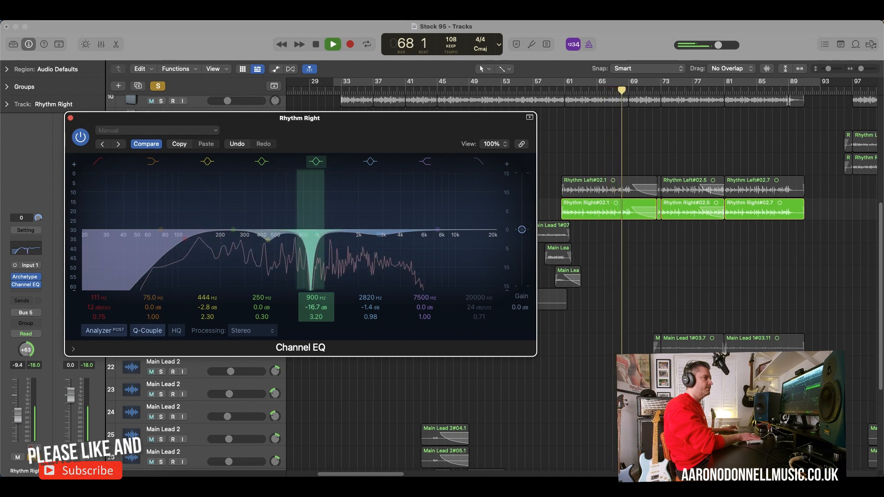
{"action": "mouse_move", "coordinate": [311, 289]}
{"action": "left_mouse_down"}
{"action": "mouse_move", "coordinate": [311, 185]}
{"action": "mouse_move", "coordinate": [310, 289]}
{"action": "left_mouse_up"}
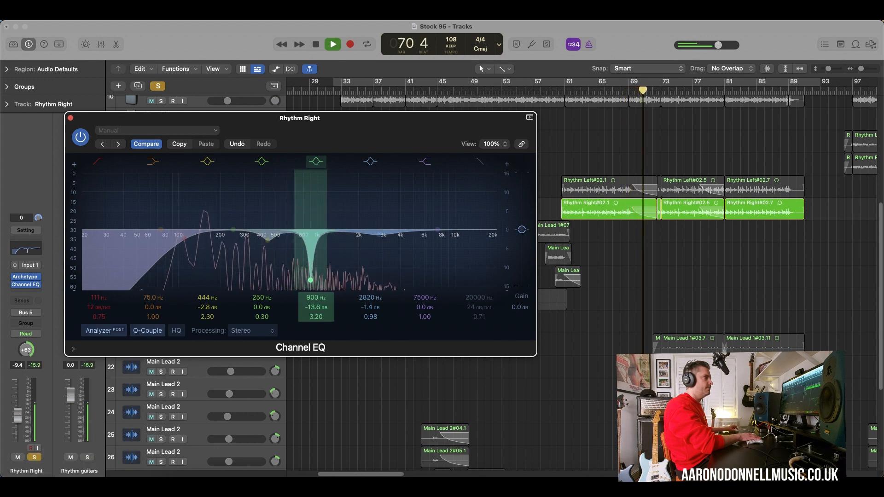
{"action": "key", "text": "space"}
Replay the soloed Rhythm Right track from bar 62 to beat 3 with the EQ cut, and close the Channel EQ.
{"action": "left_click", "coordinate": [575, 92]}
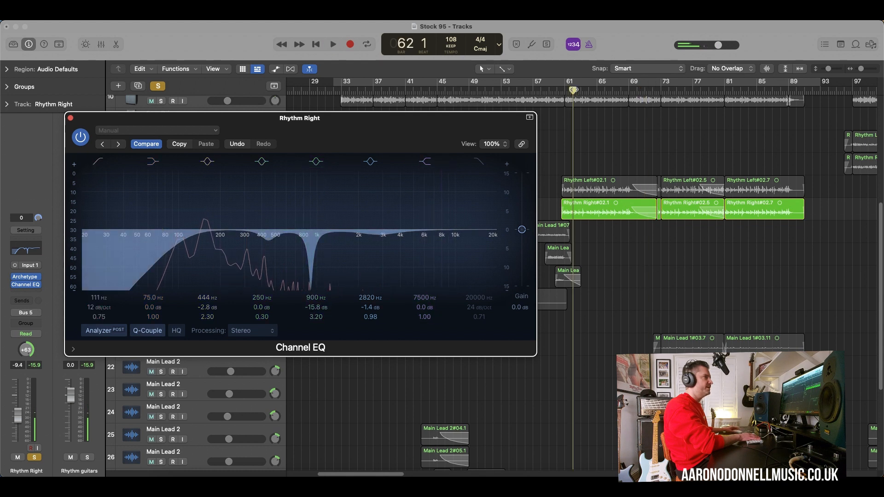
{"action": "key", "text": "space"}
{"action": "key", "text": "space"}
{"action": "left_click", "coordinate": [80, 133]}
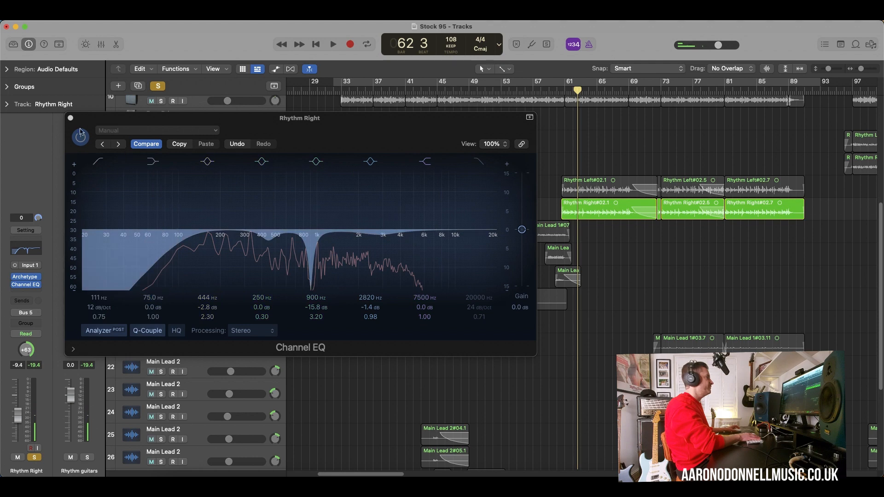
{"action": "left_click", "coordinate": [70, 118]}
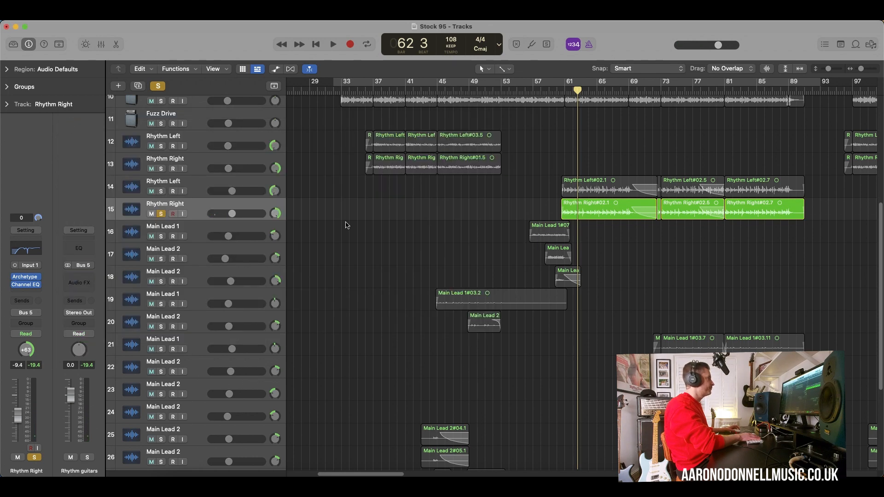
Clear the track solo and reduce the track height to show nearly the whole arrangement.
{"action": "left_click", "coordinate": [157, 86]}
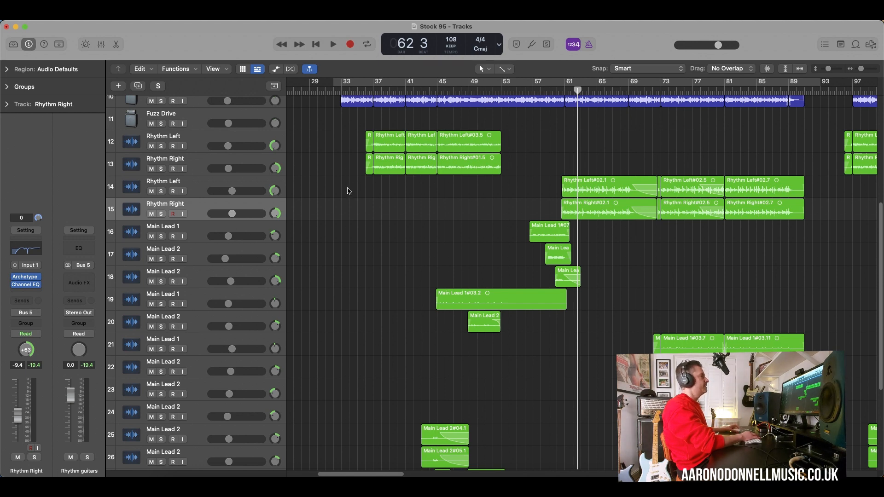
{"action": "left_click_drag", "start_coordinate": [829, 73], "coordinate": [822, 76]}
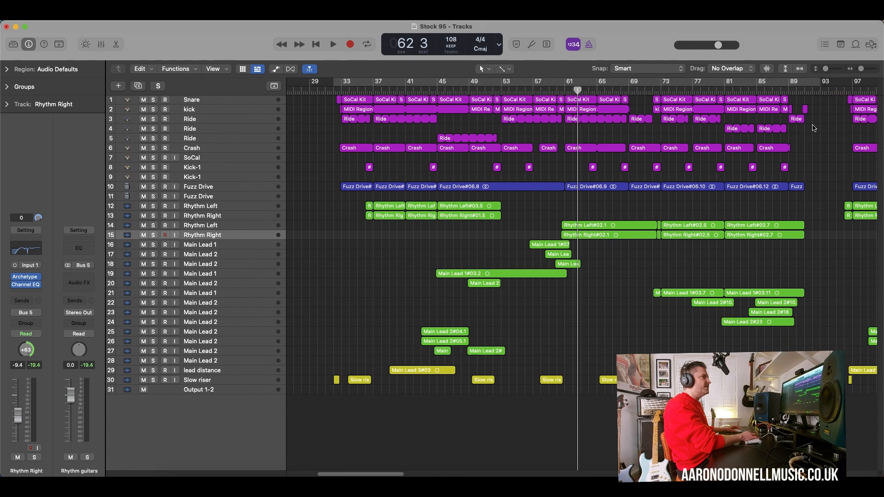
{"action": "left_click_drag", "start_coordinate": [824, 72], "coordinate": [826, 73]}
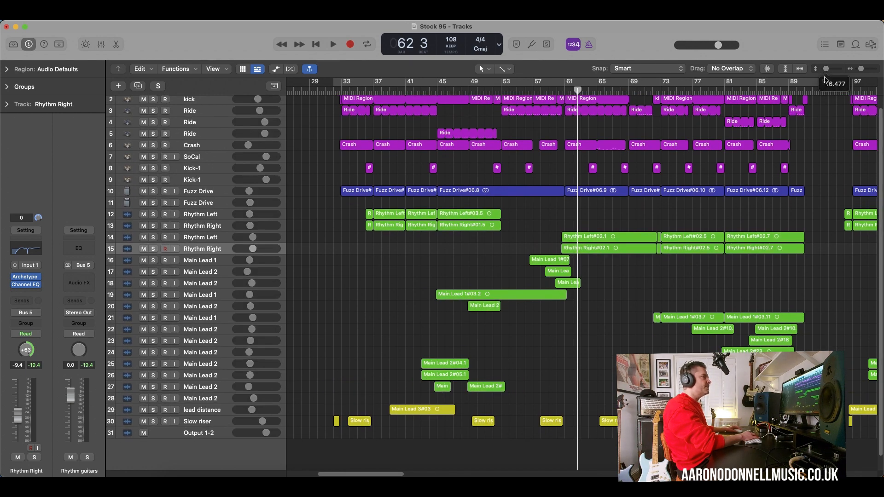
Move the playhead to bar 32 and view the Snare track's Drum Kit Designer instrument.
{"action": "scroll", "coordinate": [832, 104], "scroll_direction": "up", "scroll_amount": 3}
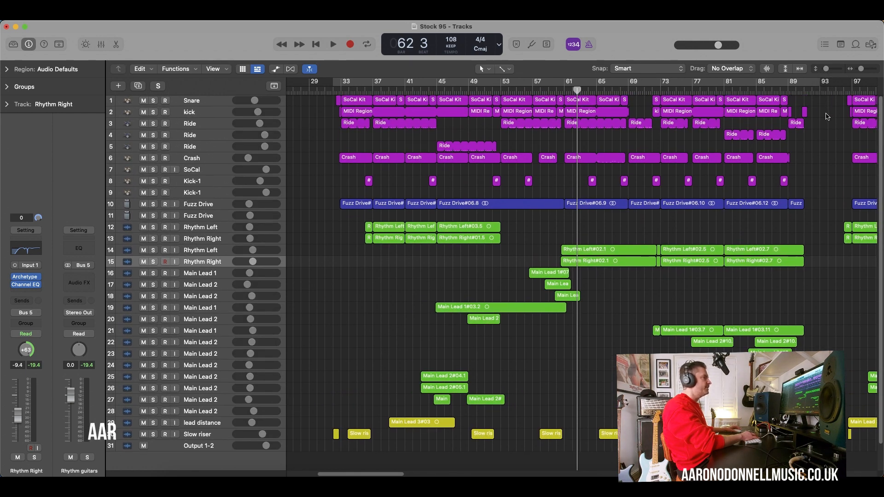
{"action": "left_click", "coordinate": [332, 92]}
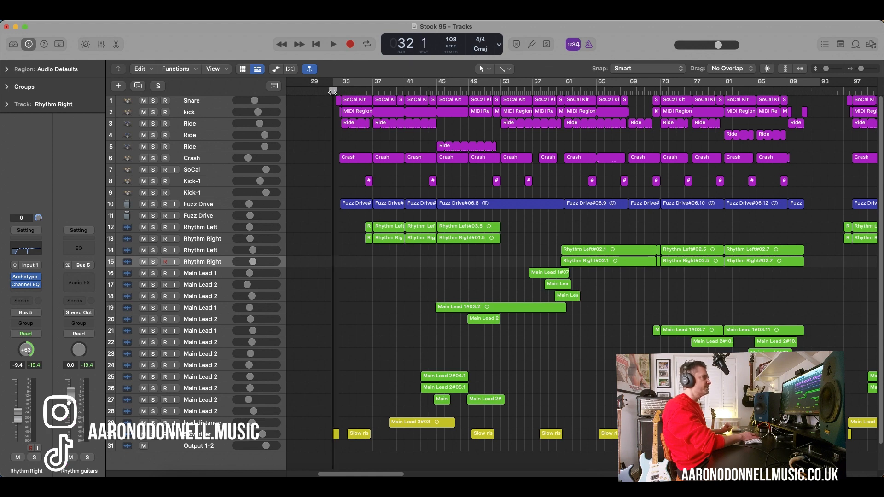
{"action": "left_click", "coordinate": [209, 104]}
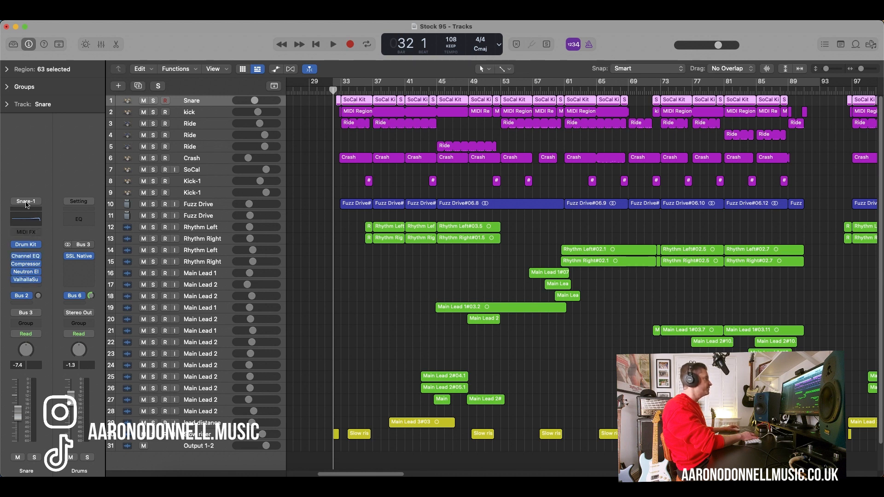
{"action": "left_click", "coordinate": [25, 246]}
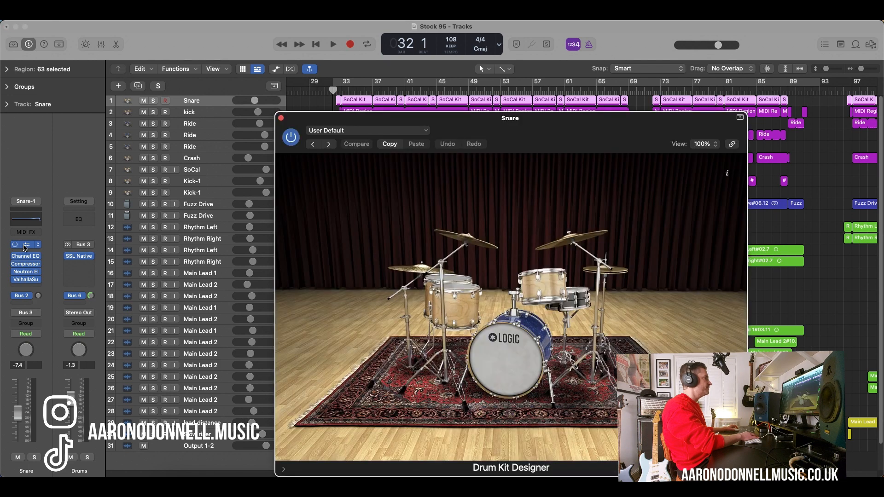
{"action": "left_click", "coordinate": [281, 119]}
View the kick track's Drum Kit Designer instrument and close it.
{"action": "left_click", "coordinate": [219, 115]}
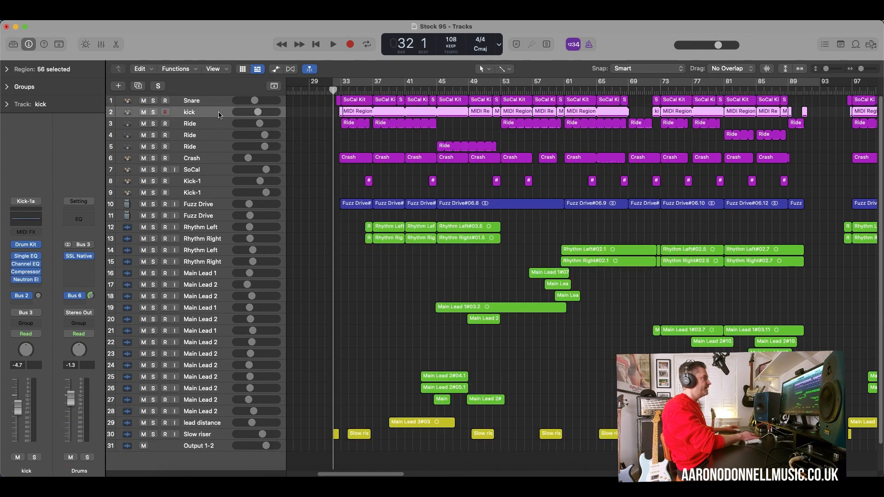
{"action": "left_click", "coordinate": [25, 246]}
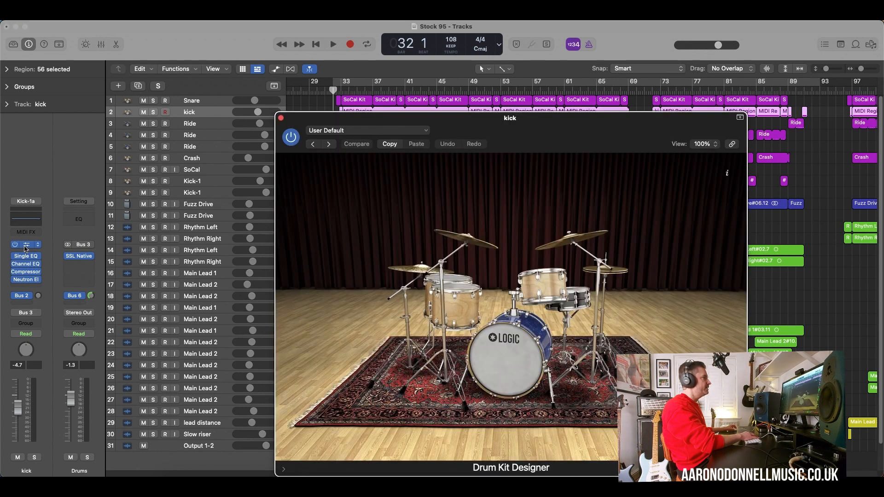
{"action": "left_click", "coordinate": [280, 118]}
Start playback from about bar 34 and solo the kick track.
{"action": "left_click", "coordinate": [348, 91]}
{"action": "key", "text": "space"}
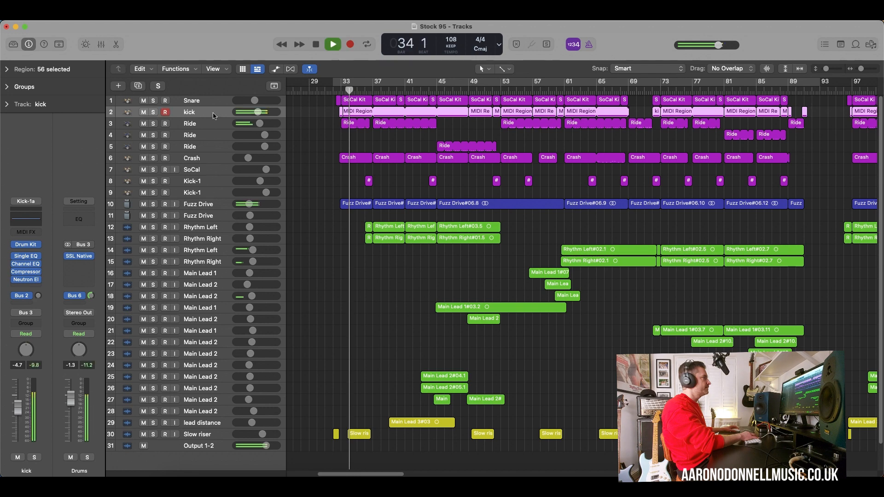
{"action": "left_click", "coordinate": [153, 112]}
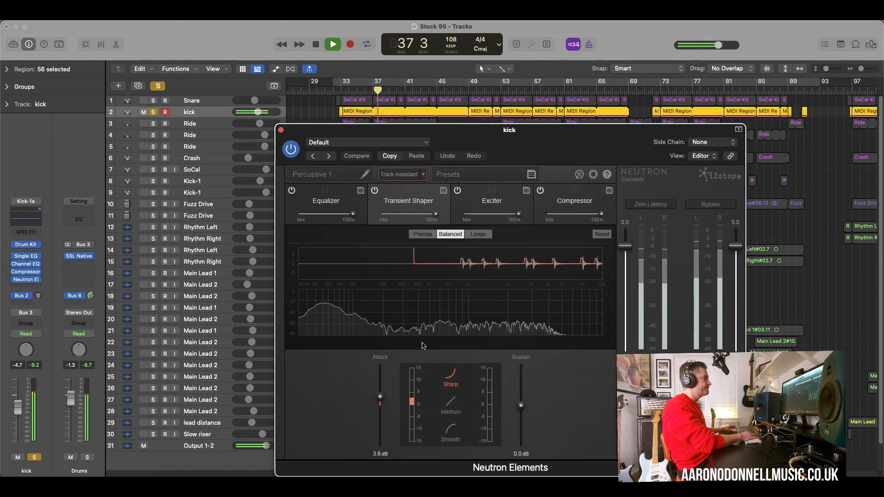
Examine the Equalizer, Transient Shaper, Exciter and Compressor modules of Neutron Elements on the soloed kick during playback.
{"action": "left_click", "coordinate": [327, 210]}
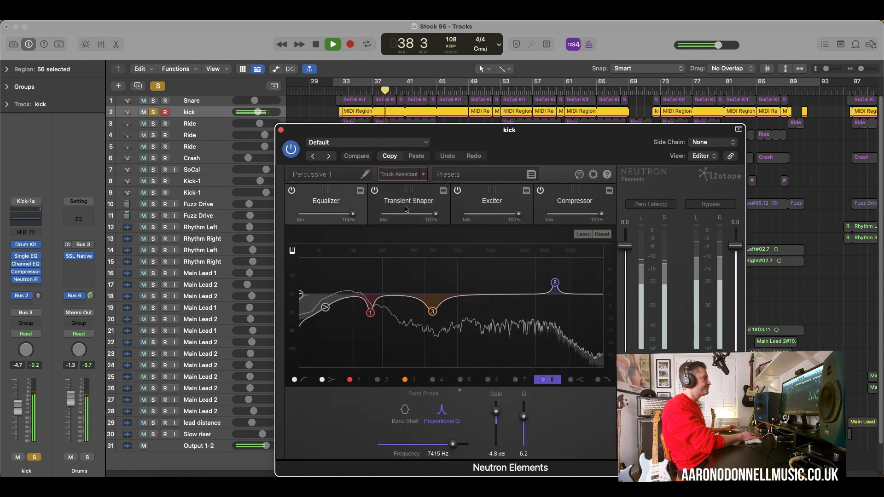
{"action": "left_click", "coordinate": [408, 202]}
{"action": "left_click", "coordinate": [490, 210]}
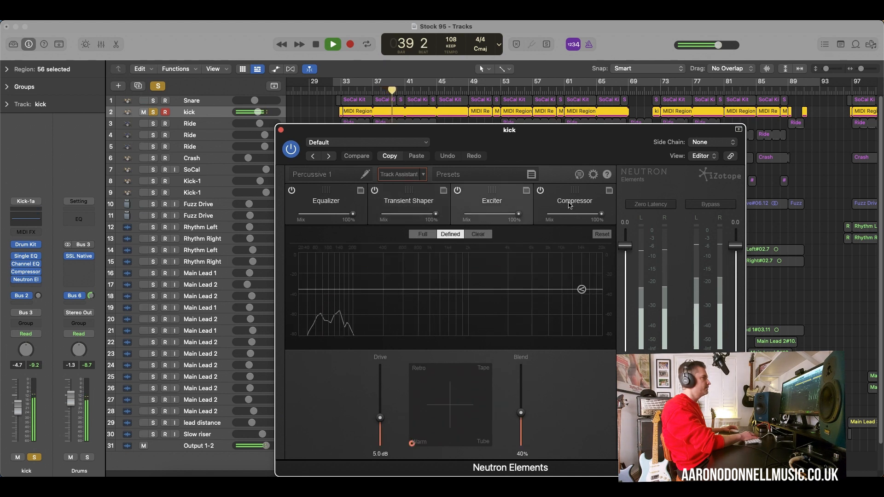
{"action": "left_click", "coordinate": [570, 206]}
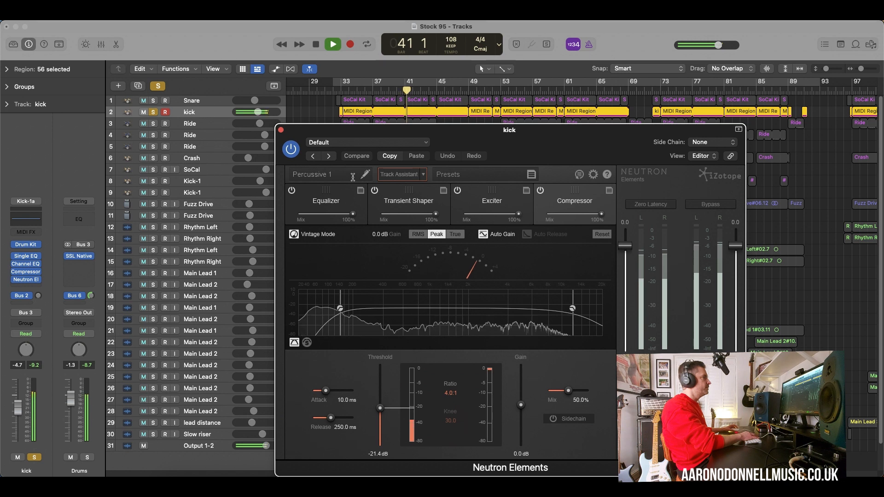
{"action": "left_click_drag", "start_coordinate": [304, 134], "coordinate": [296, 134]}
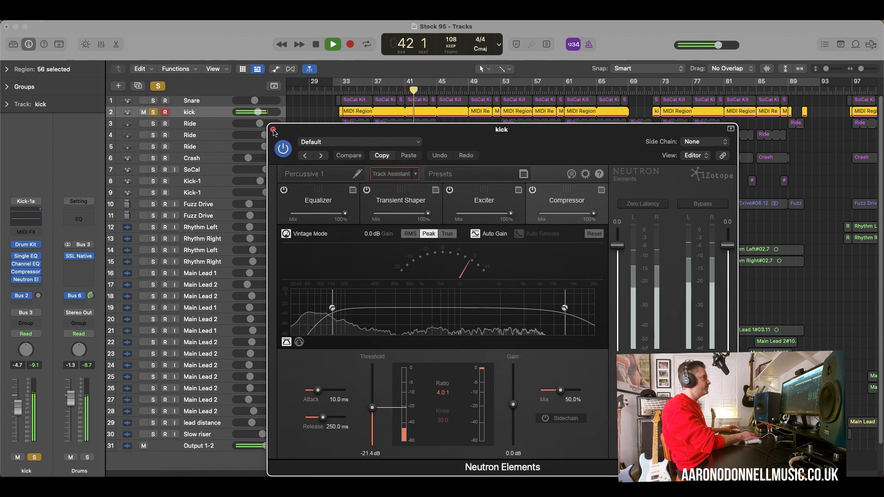
Bypass and re-enable Neutron Elements on the kick for comparison during playback, and close the plug-in.
{"action": "left_click", "coordinate": [283, 147]}
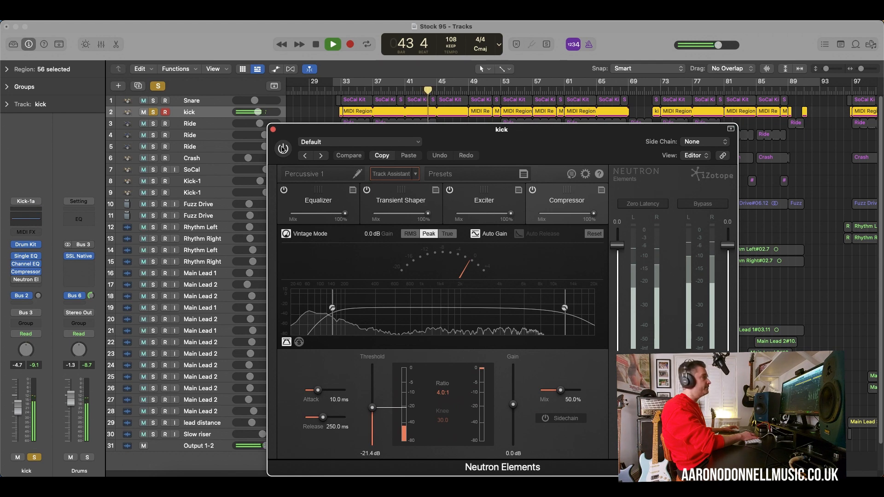
{"action": "left_click", "coordinate": [283, 147]}
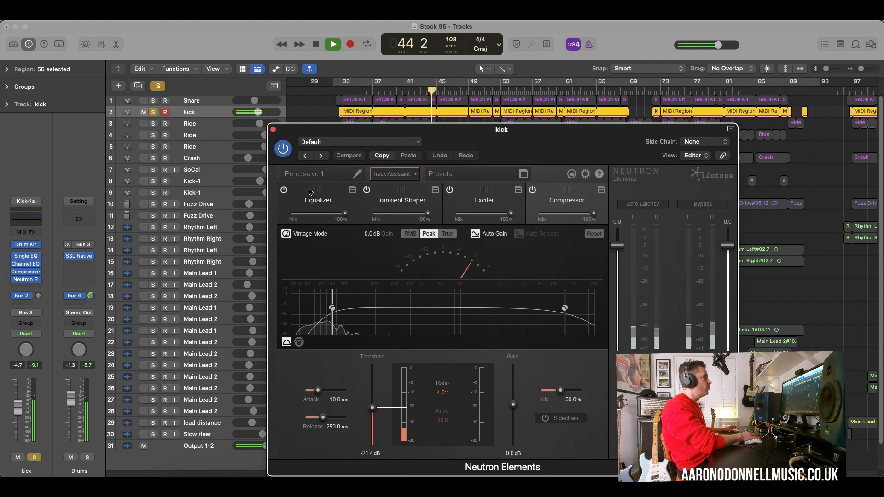
{"action": "left_click", "coordinate": [272, 129]}
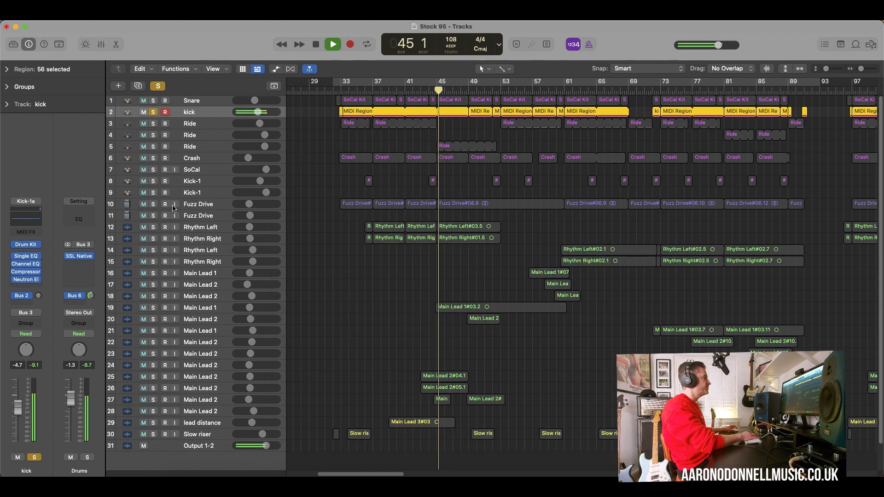
Boost the kick's Channel EQ high shelf by 10.1 dB at 4360 Hz and enable the high cut at 10400 Hz.
{"action": "left_click", "coordinate": [24, 223]}
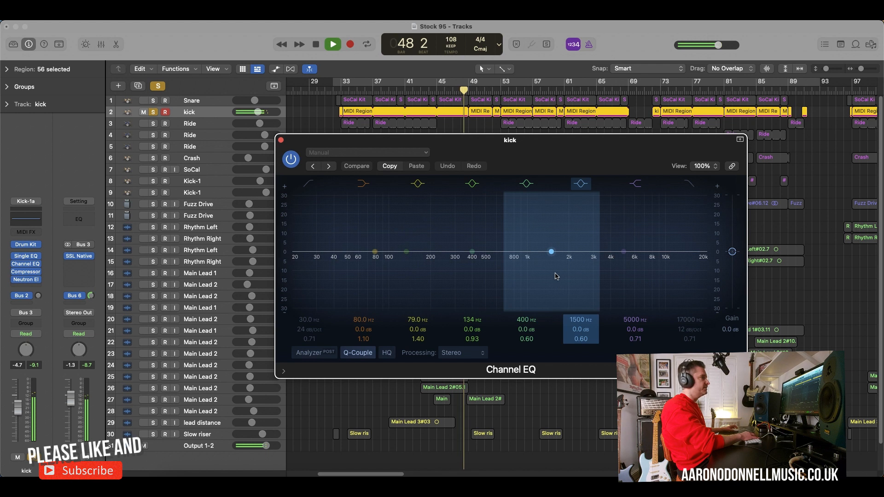
{"action": "left_click_drag", "start_coordinate": [624, 252], "coordinate": [615, 230]}
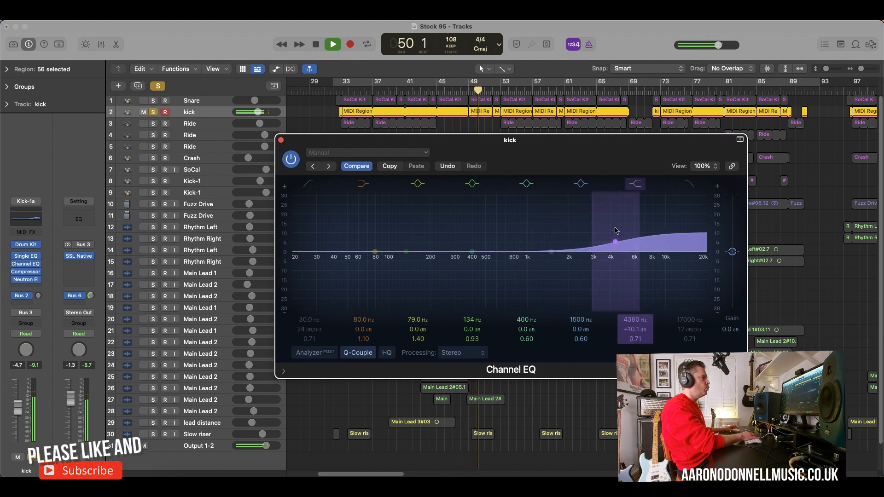
{"action": "left_click", "coordinate": [690, 184]}
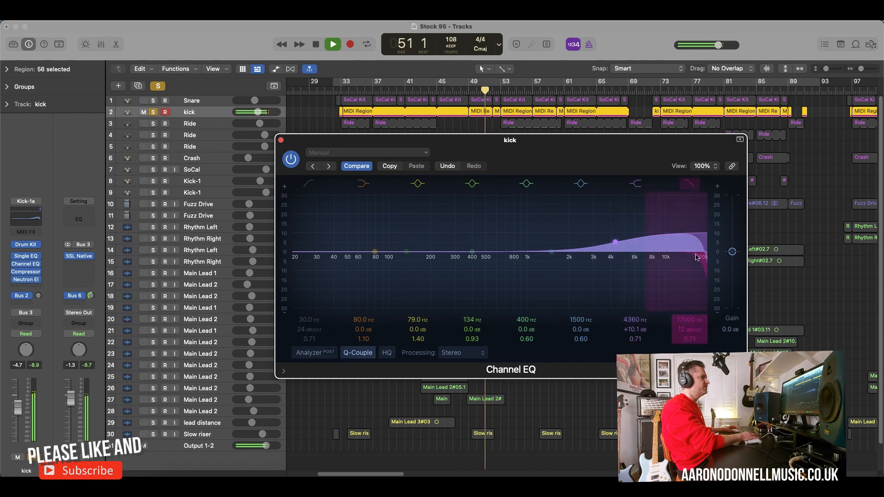
{"action": "left_click_drag", "start_coordinate": [698, 254], "coordinate": [667, 265]}
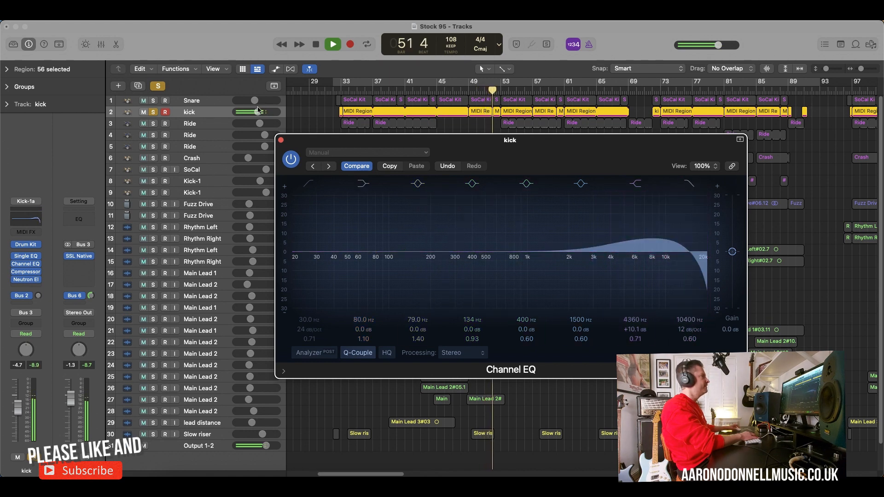
Clear the kick's solo and undo the Channel EQ high-shelf and high-cut changes.
{"action": "left_click", "coordinate": [158, 86]}
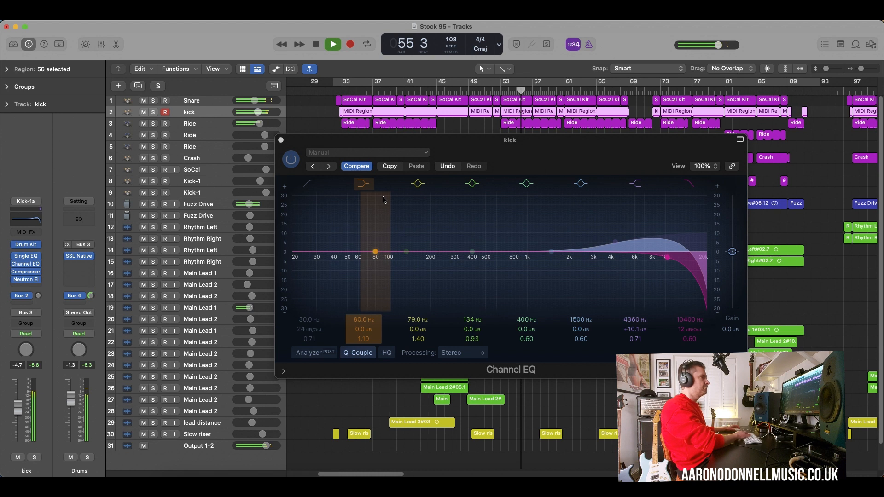
{"action": "key", "text": "super+z"}
{"action": "key", "text": "super+z"}
{"action": "key", "text": "super+z"}
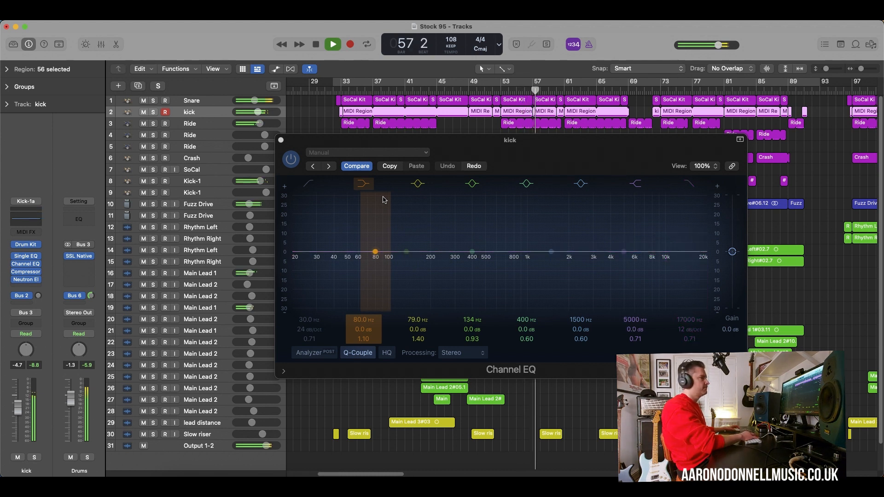
Stop playback, close the kick's Channel EQ and return the playhead to bar 32 beat 3.
{"action": "key", "text": "space"}
{"action": "left_click", "coordinate": [281, 140]}
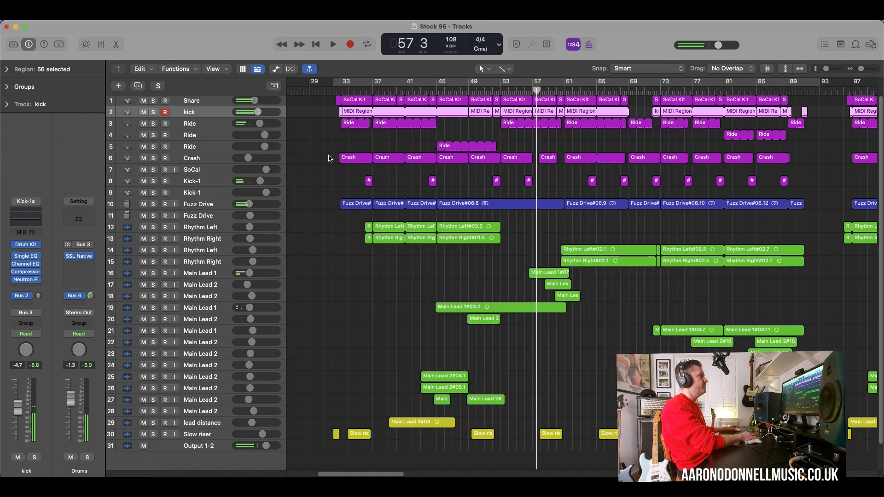
{"action": "left_click", "coordinate": [337, 90]}
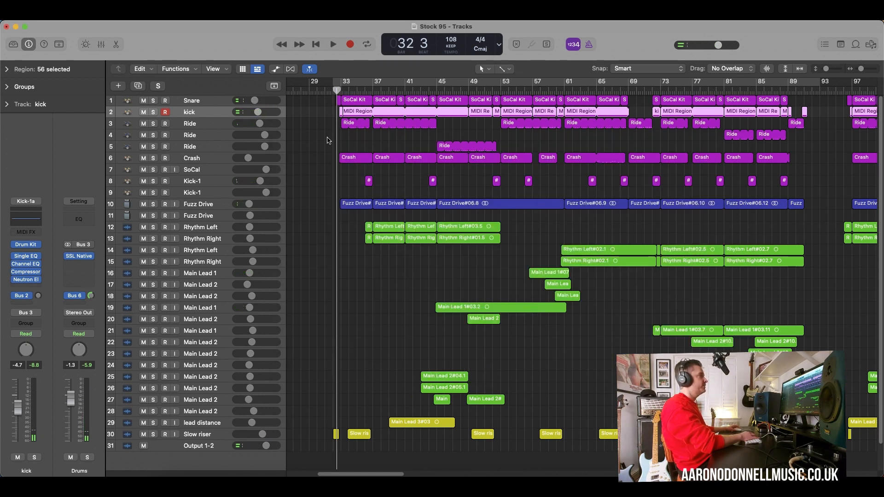